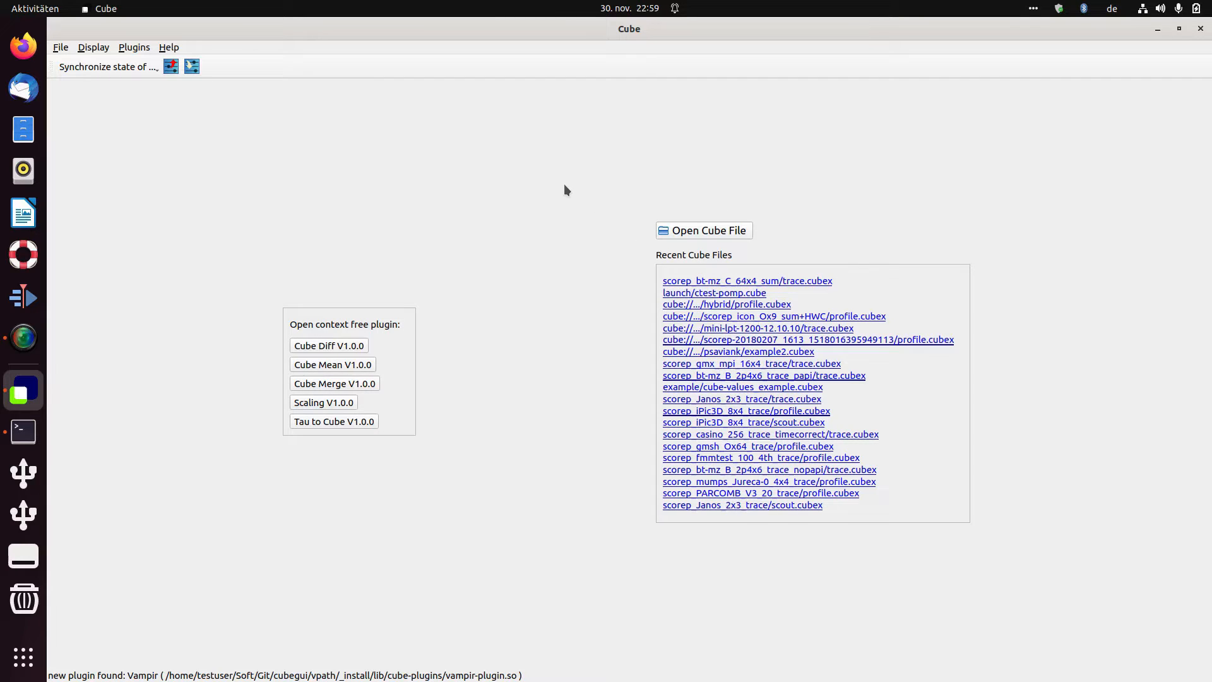
- Open the recent file scorep_bt-mz_C_64x4_sum/trace.cubex and compare the Time and MPI file operations metrics, ending on Time
{"action": "left_click", "coordinate": [824, 281]}
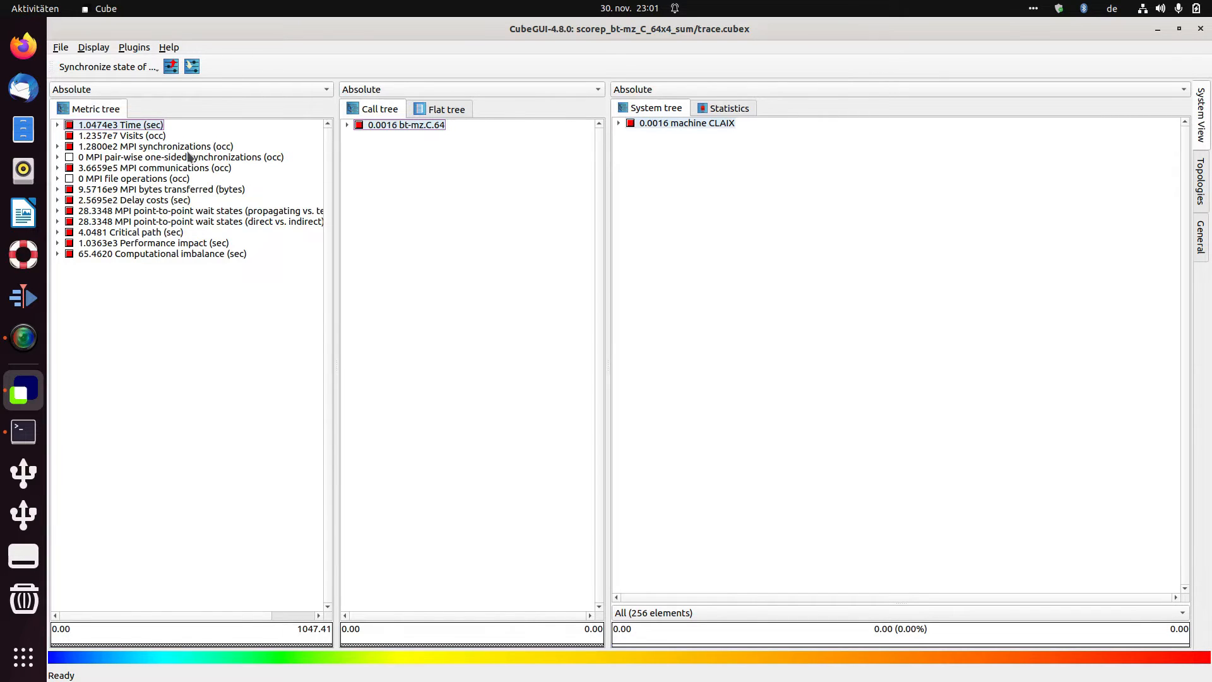
{"action": "left_click", "coordinate": [150, 126]}
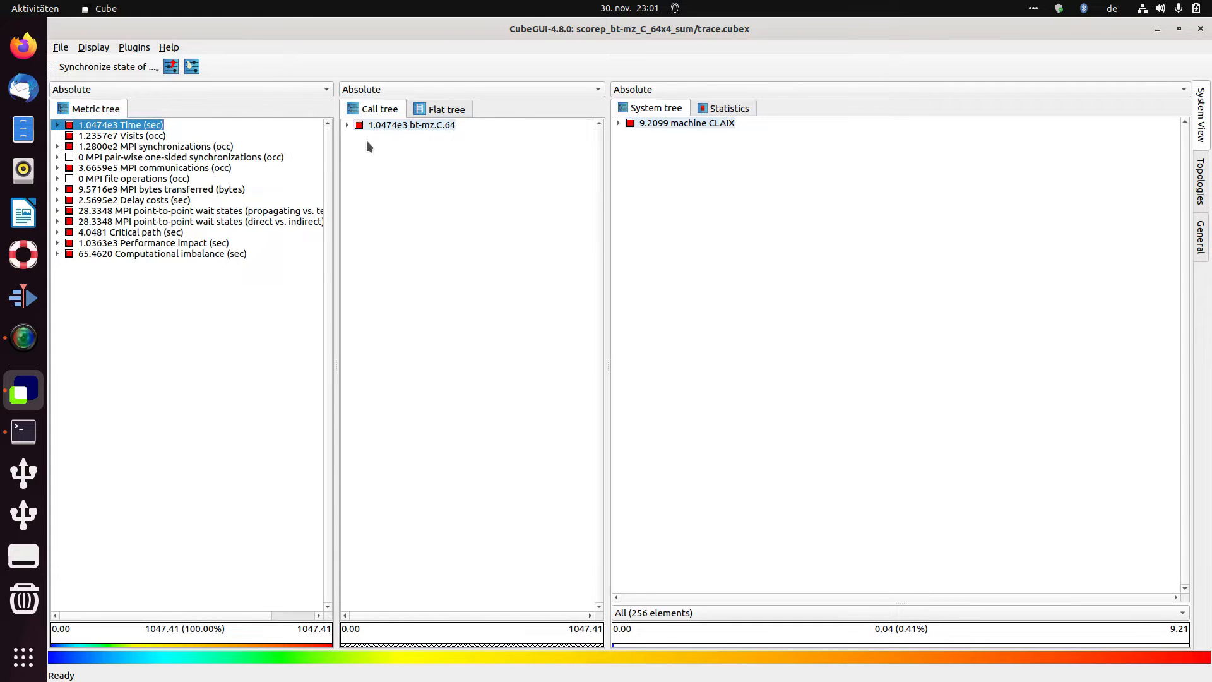
{"action": "left_click", "coordinate": [154, 179]}
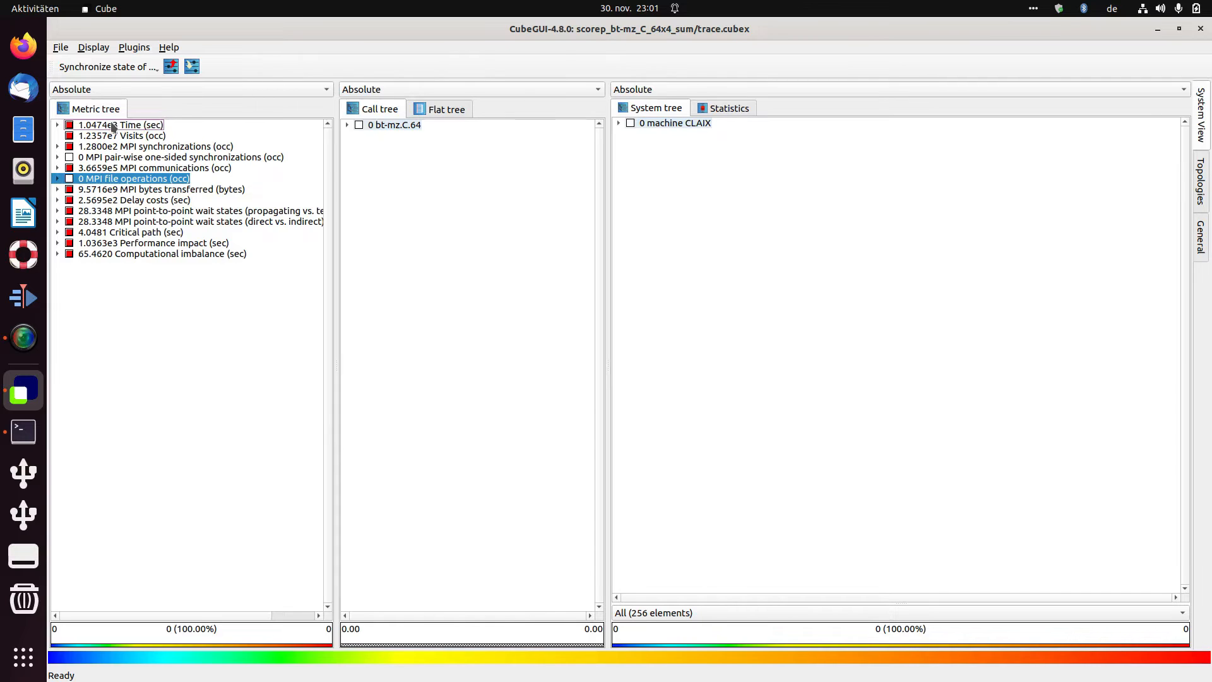
{"action": "left_click", "coordinate": [147, 125]}
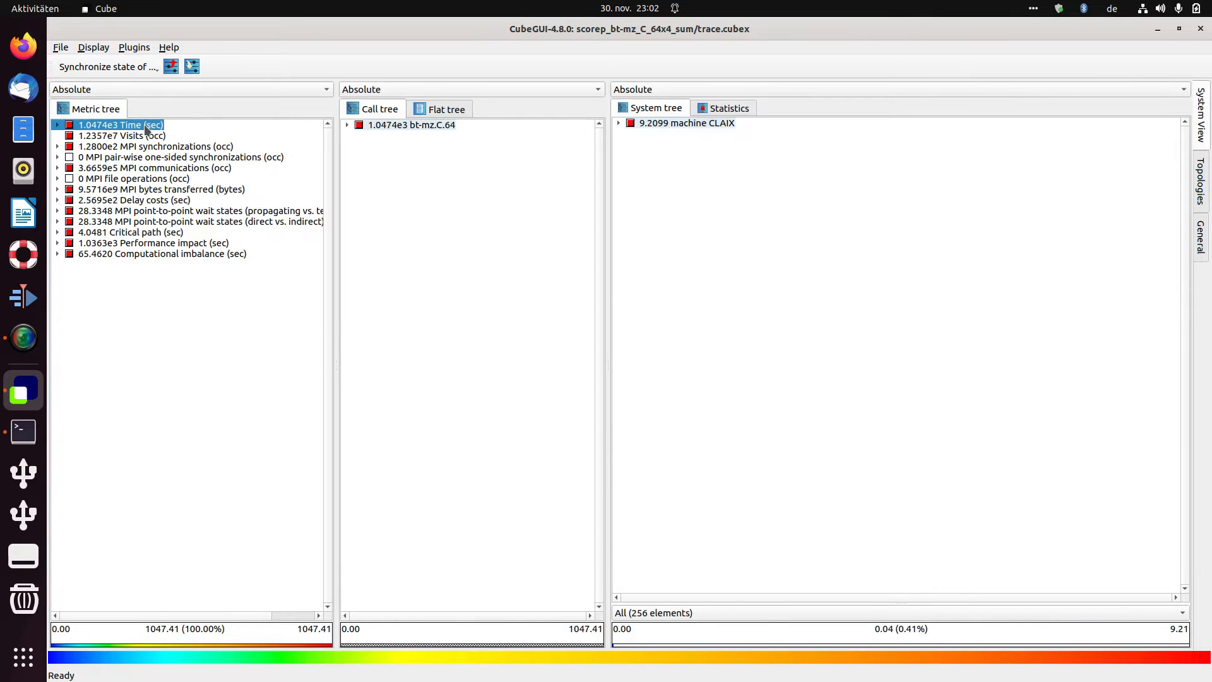
{"action": "right_click", "coordinate": [146, 130]}
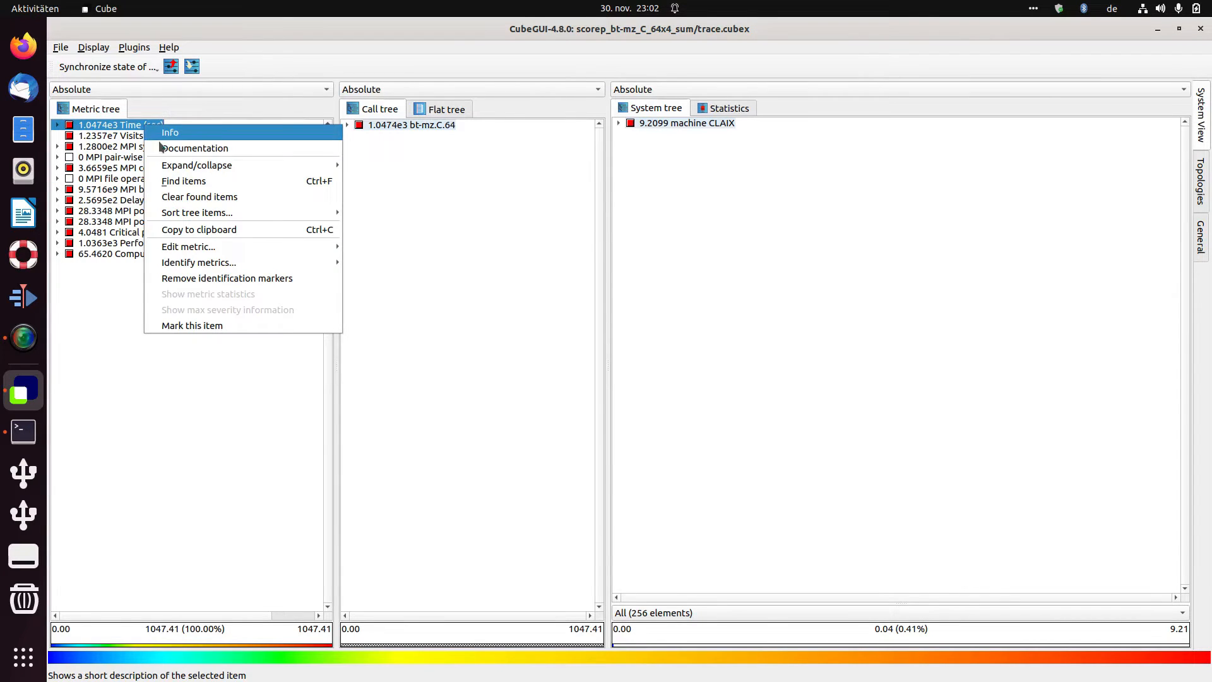
{"action": "mouse_move", "coordinate": [167, 165]}
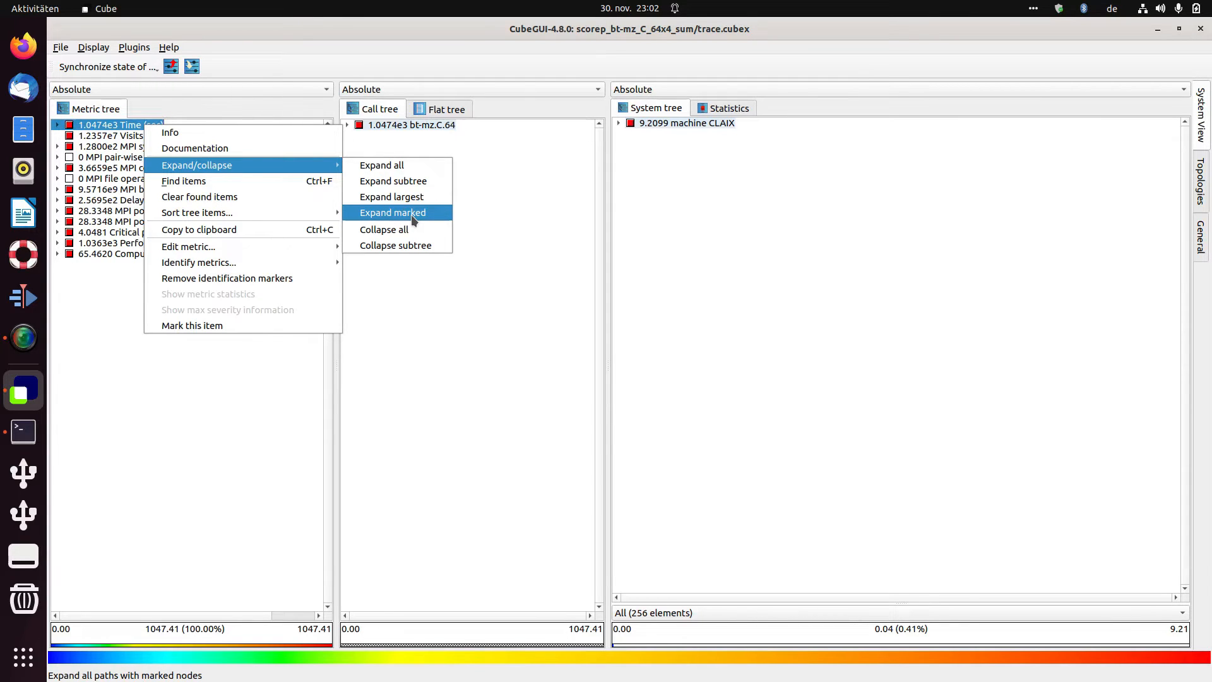
{"action": "left_click", "coordinate": [175, 417]}
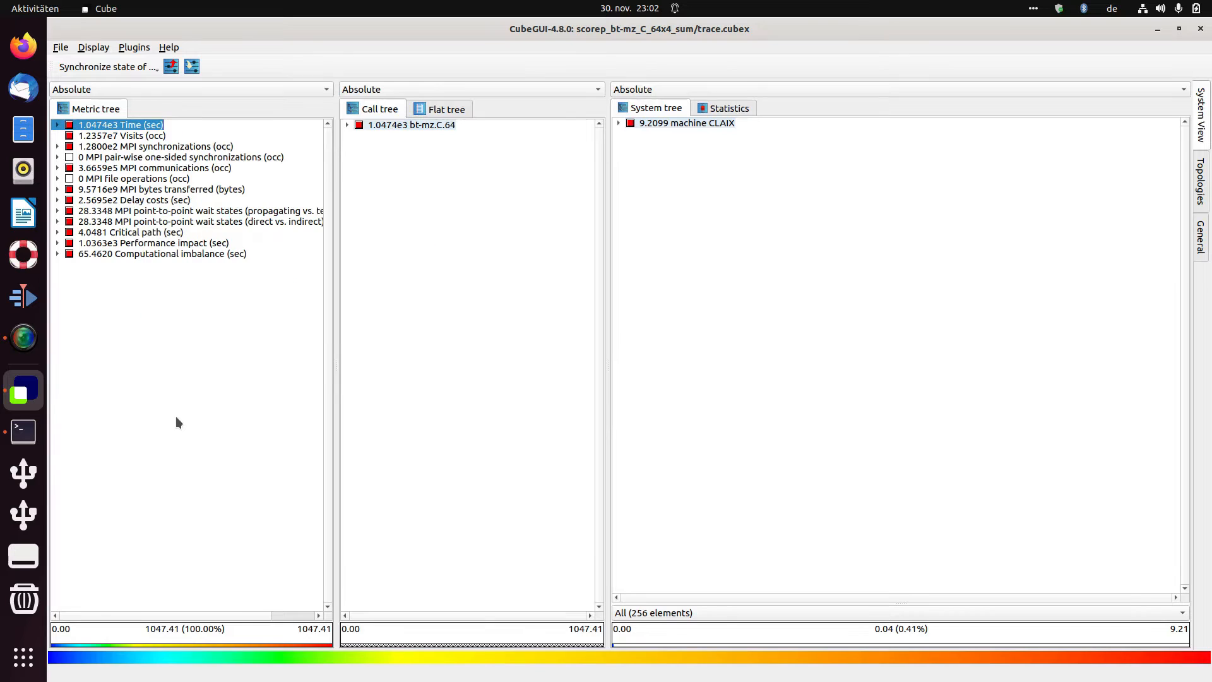
- Expand the Time and Execution metrics and inspect the MPI and OpenMP metrics under Execution
{"action": "left_click", "coordinate": [58, 125]}
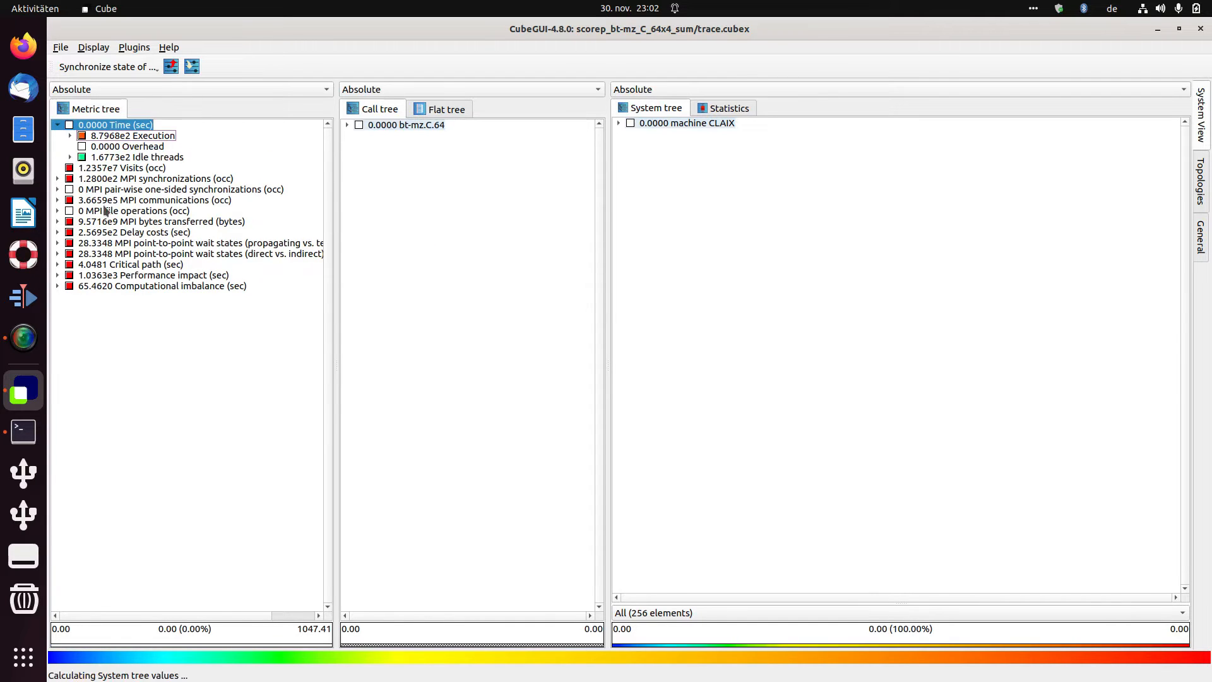
{"action": "left_click", "coordinate": [70, 136]}
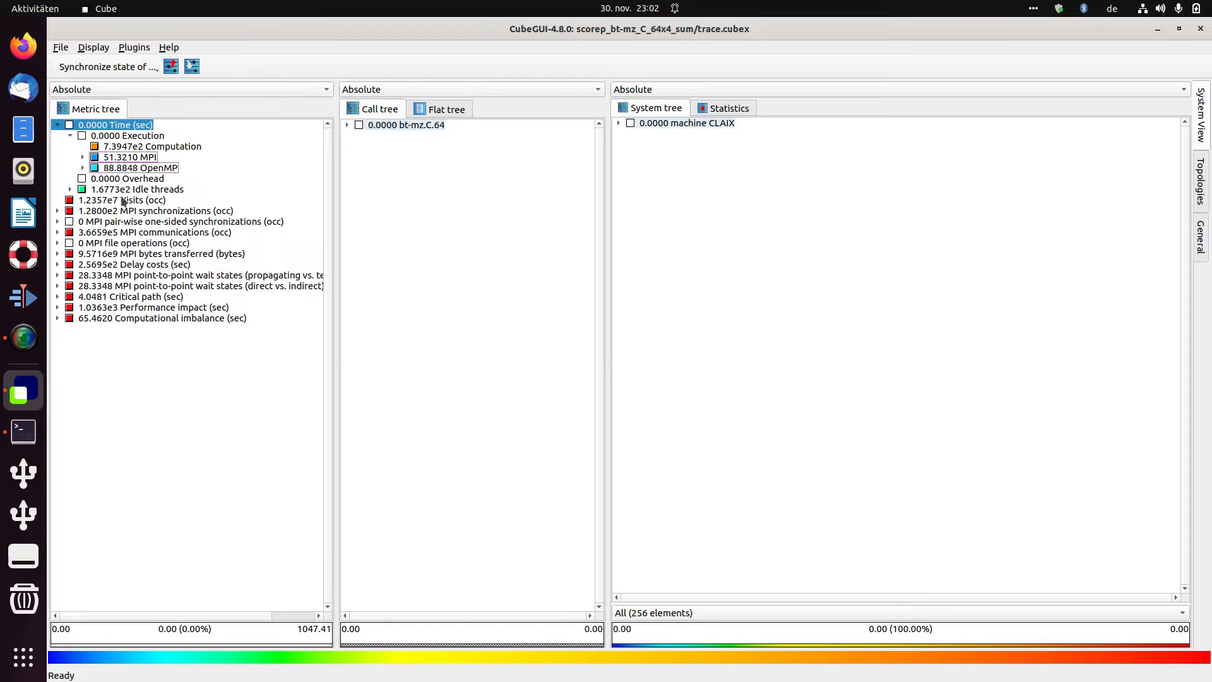
{"action": "left_click", "coordinate": [123, 157]}
{"action": "left_click", "coordinate": [130, 168]}
{"action": "left_click", "coordinate": [130, 157]}
{"action": "left_click", "coordinate": [132, 168]}
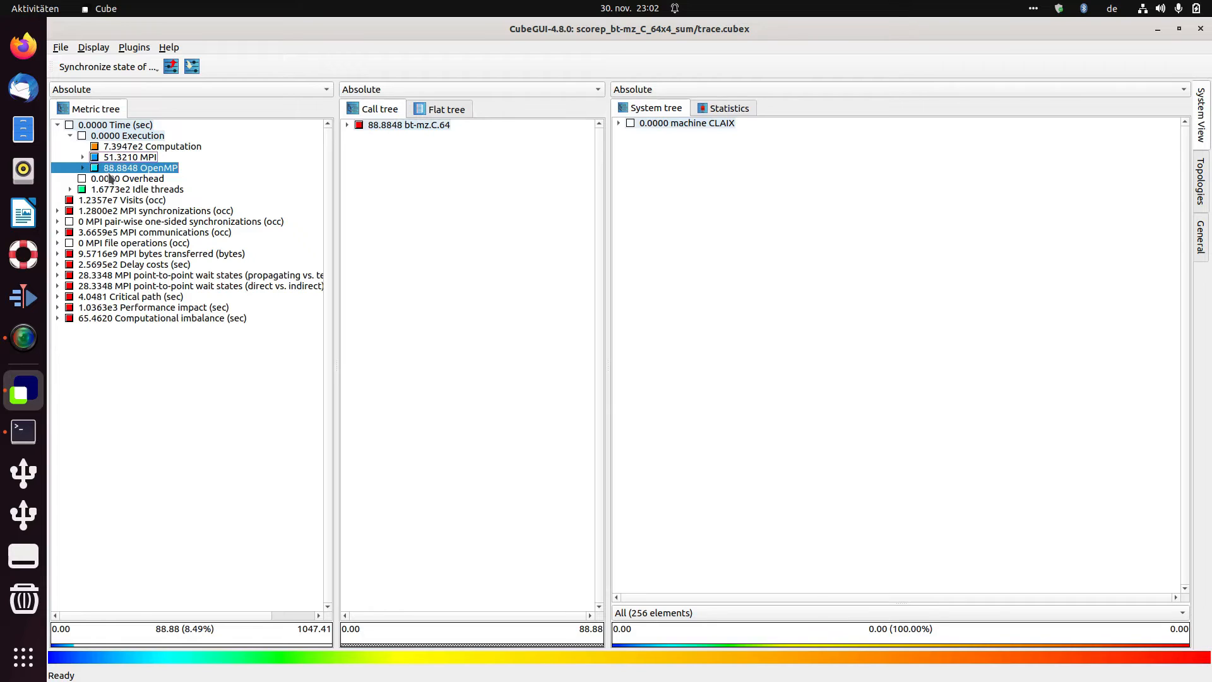
- Collapse the Time metric, then expand all metric tree paths that contain marked items
{"action": "left_click", "coordinate": [57, 125]}
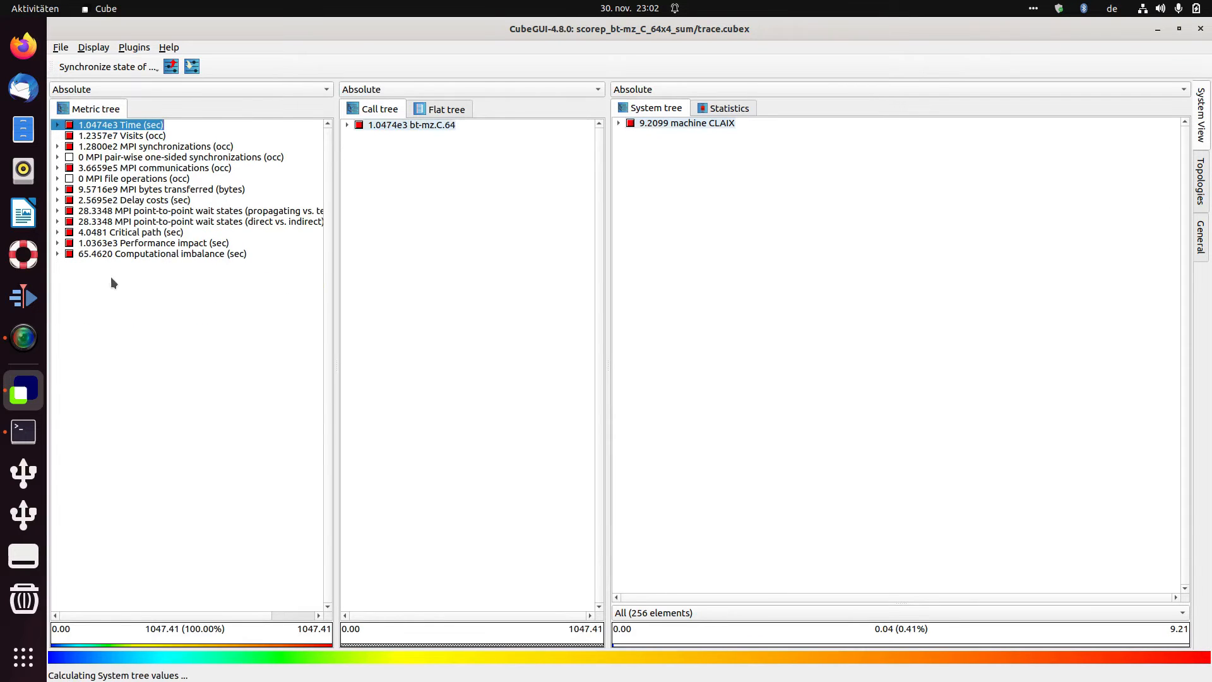
{"action": "right_click", "coordinate": [137, 128]}
{"action": "mouse_move", "coordinate": [178, 167]}
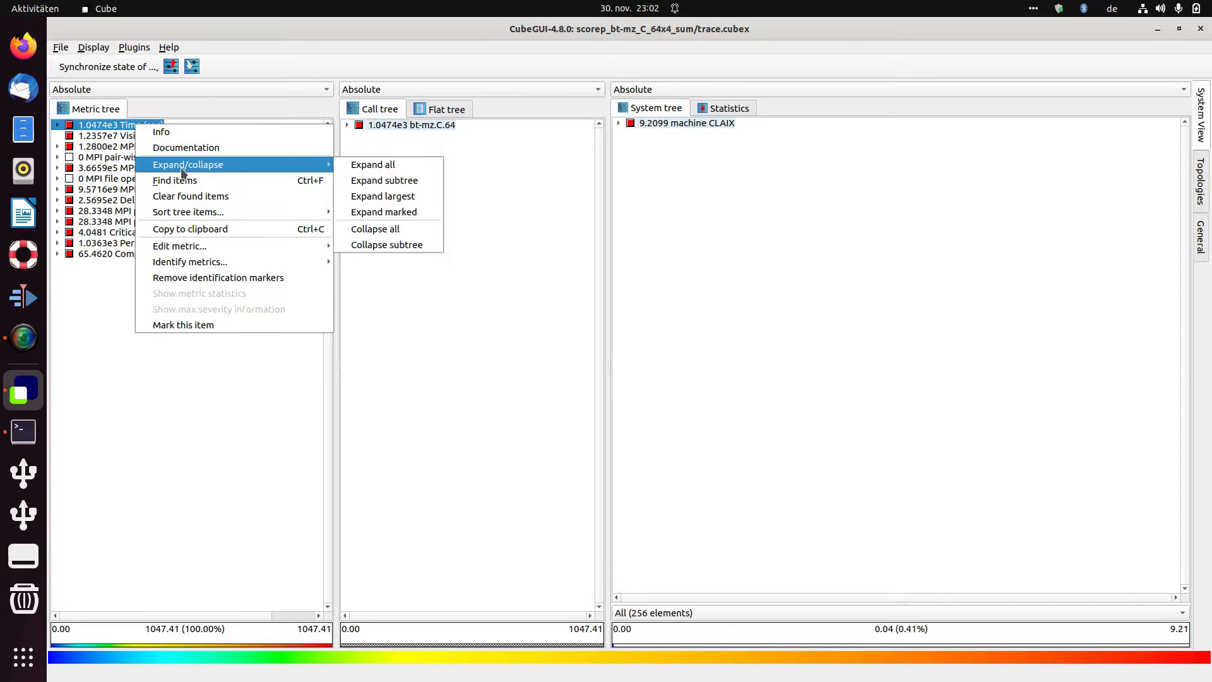
{"action": "left_click", "coordinate": [404, 213]}
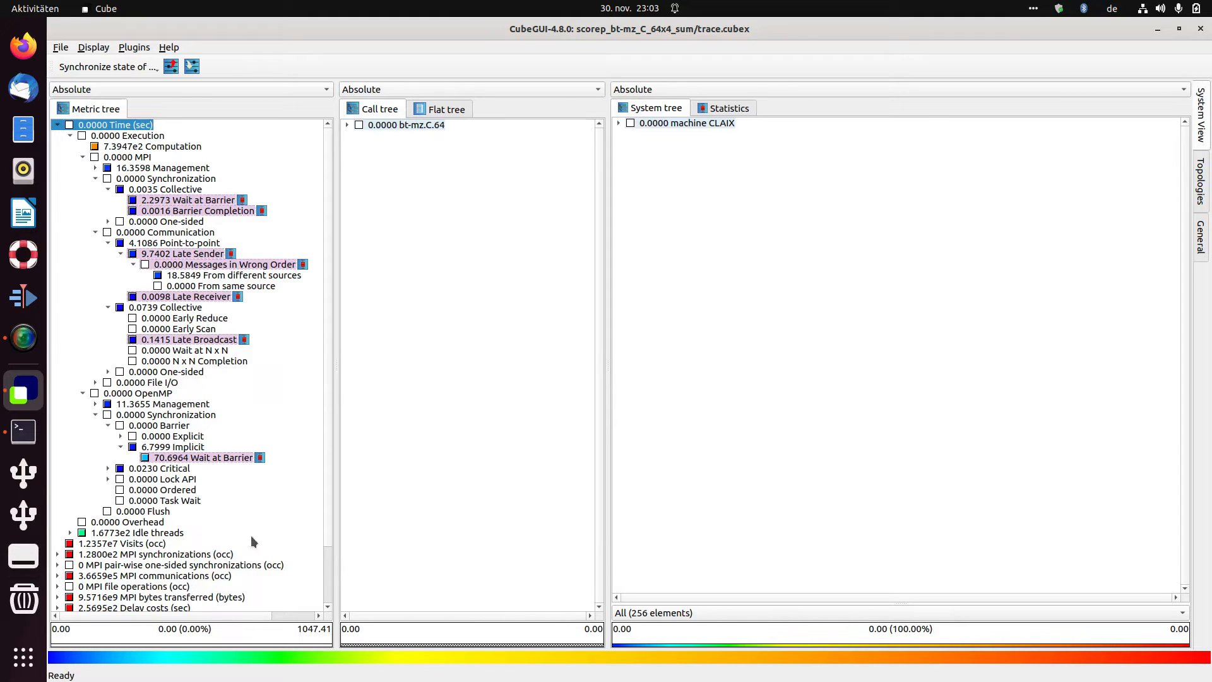
- Inspect the marked metrics OpenMP Wait at Barrier, Late Broadcast and Late Receiver one after another
{"action": "left_click", "coordinate": [200, 457]}
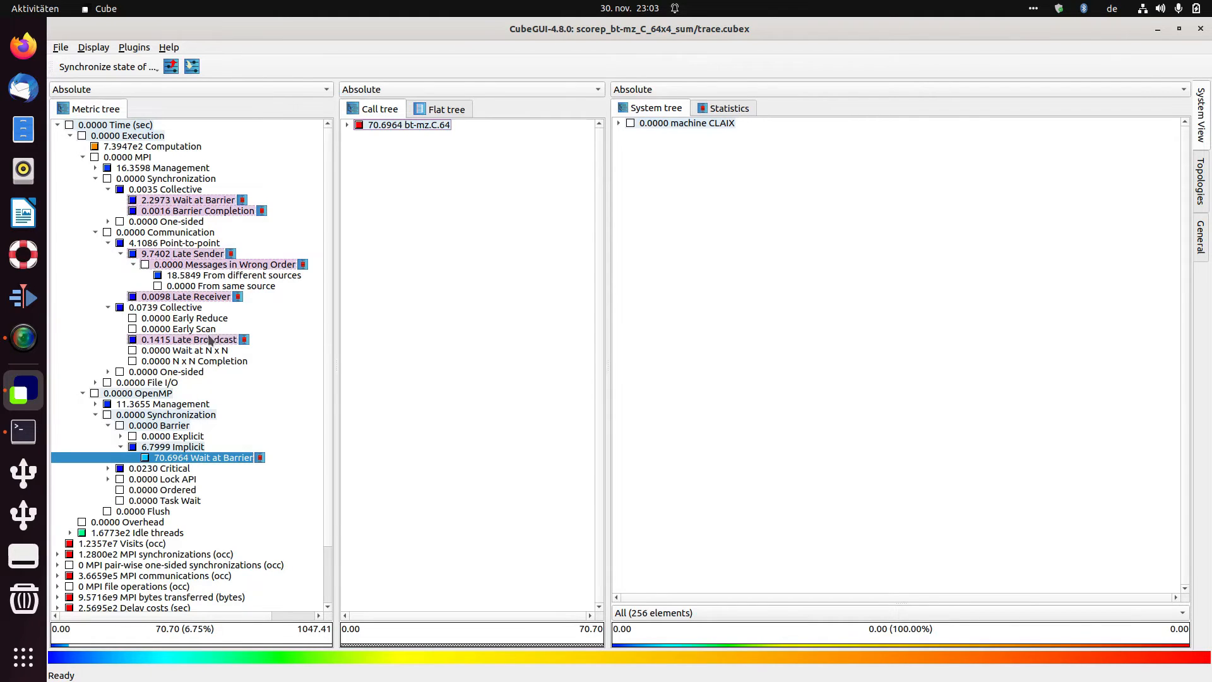
{"action": "left_click", "coordinate": [209, 339]}
{"action": "left_click", "coordinate": [205, 297]}
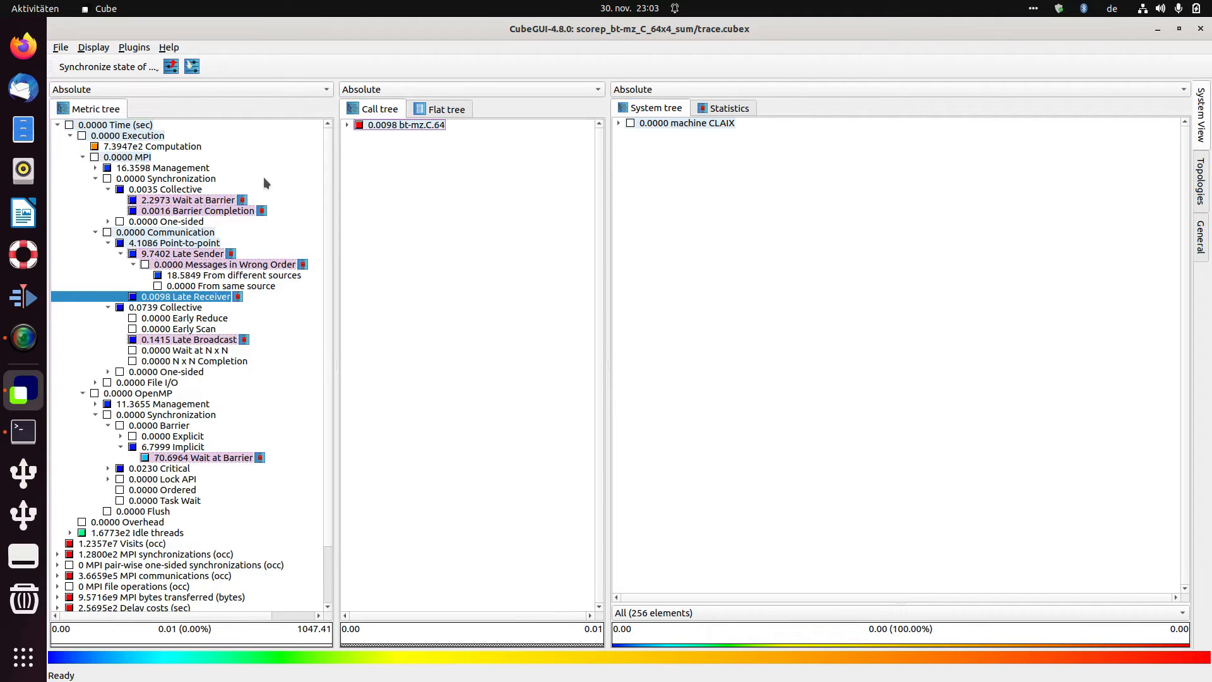
- Expand all call tree paths with marked items for Late Receiver and select the marked MPI_Waitall call under exch_qbc_
{"action": "right_click", "coordinate": [369, 125]}
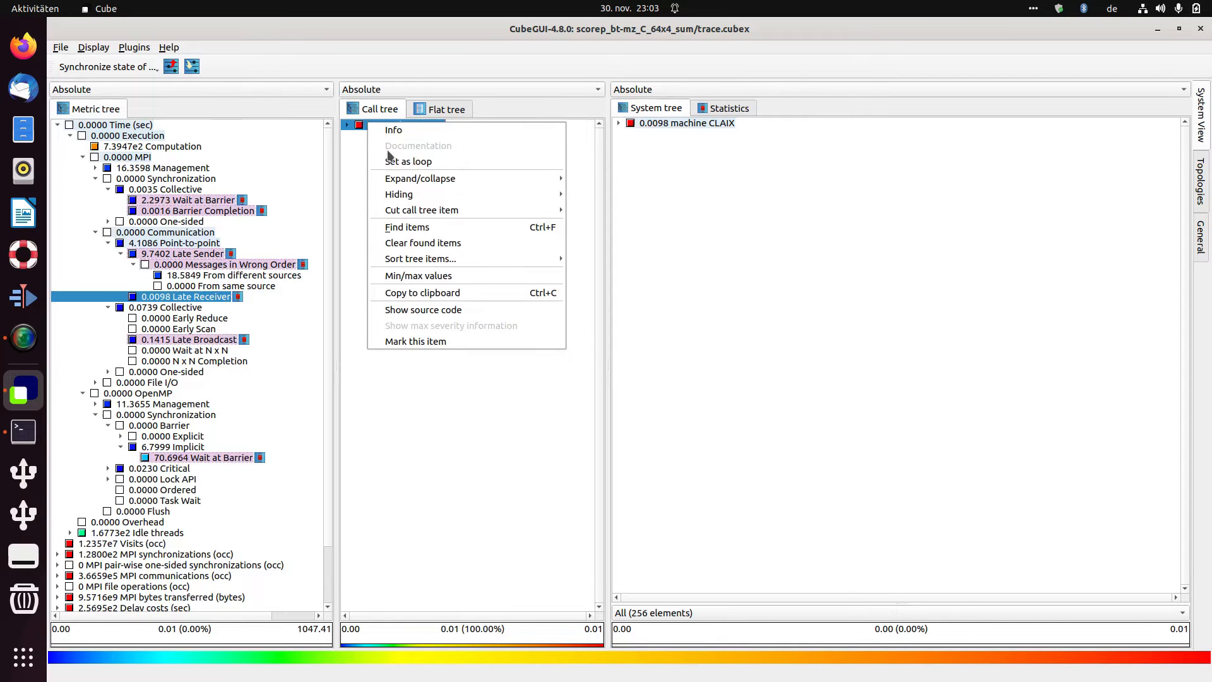
{"action": "mouse_move", "coordinate": [474, 179]}
{"action": "left_click", "coordinate": [602, 228]}
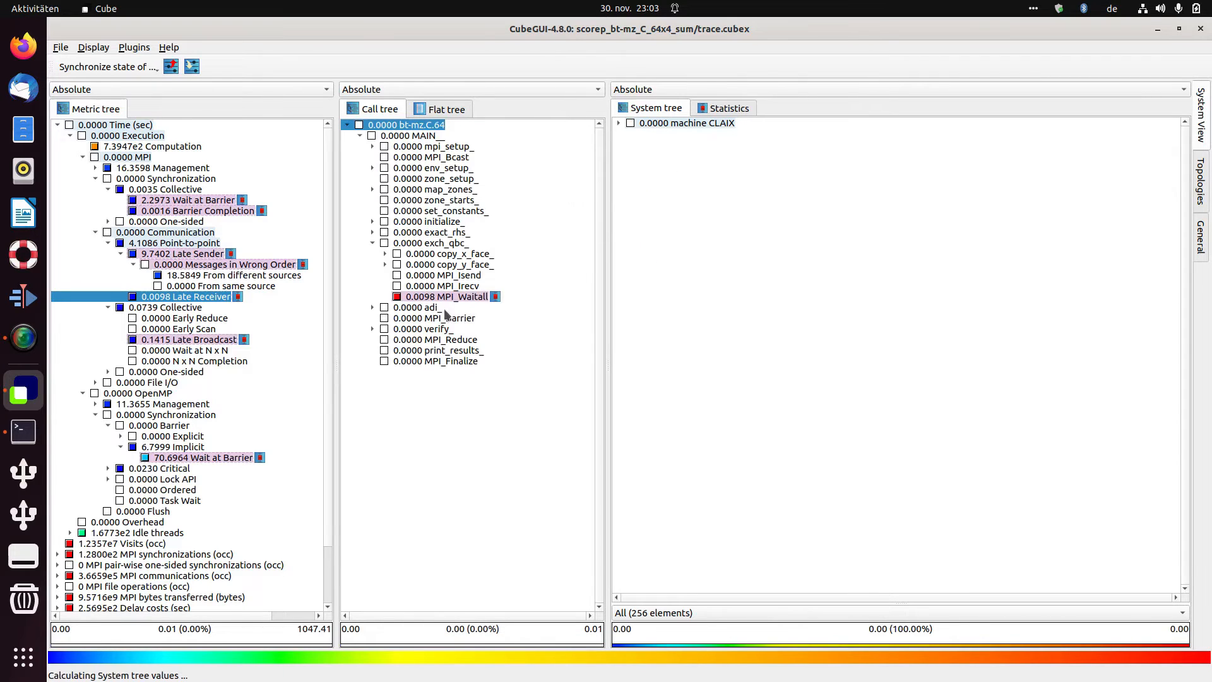
{"action": "left_click", "coordinate": [473, 297]}
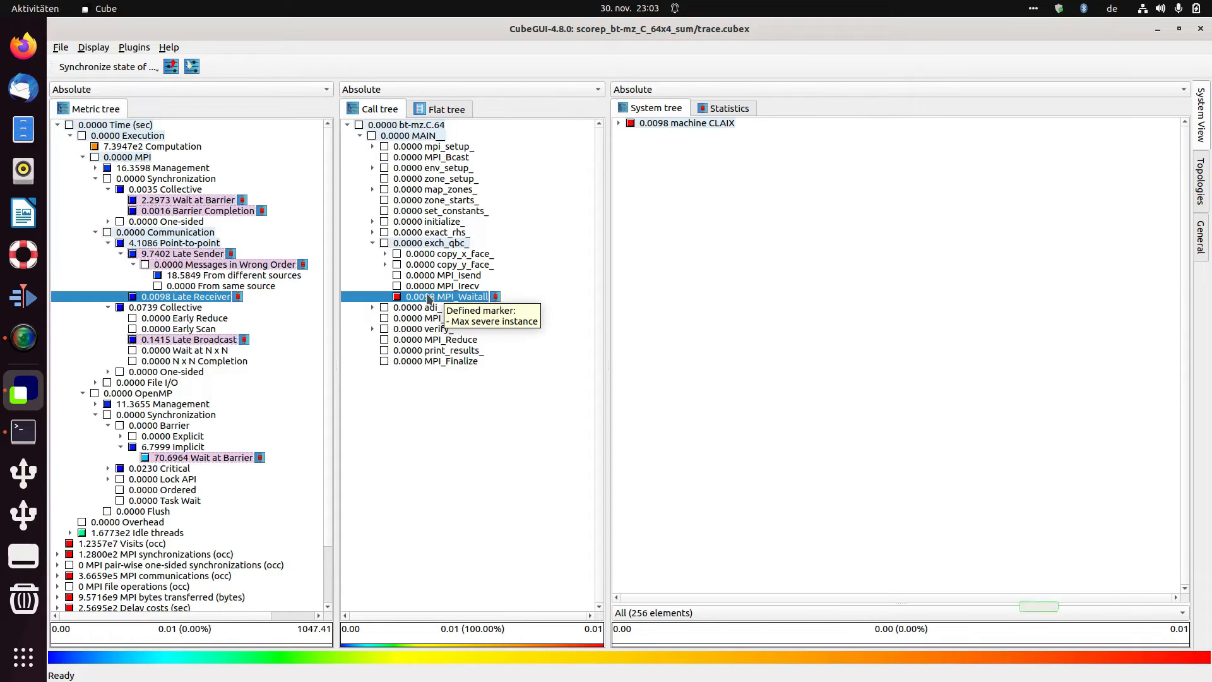
- View the unmarked One-sided communication and OpenMP Management metrics, and select the verify_ call in the call tree
{"action": "left_click", "coordinate": [178, 374]}
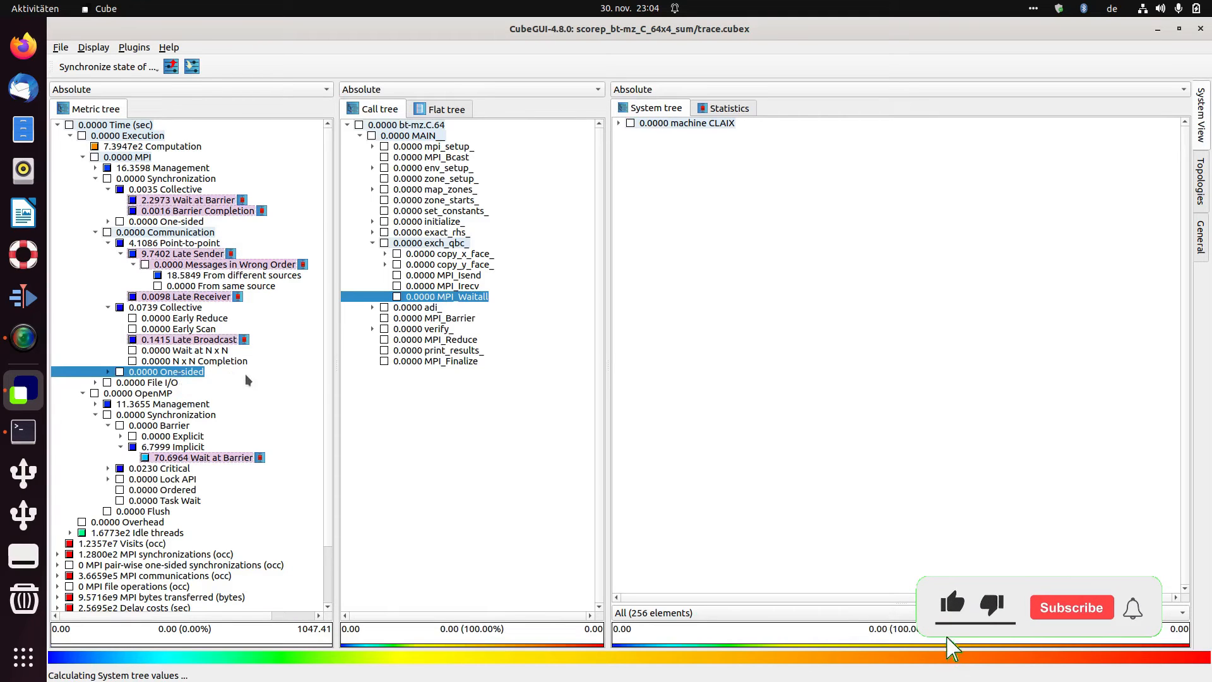
{"action": "left_click", "coordinate": [189, 405]}
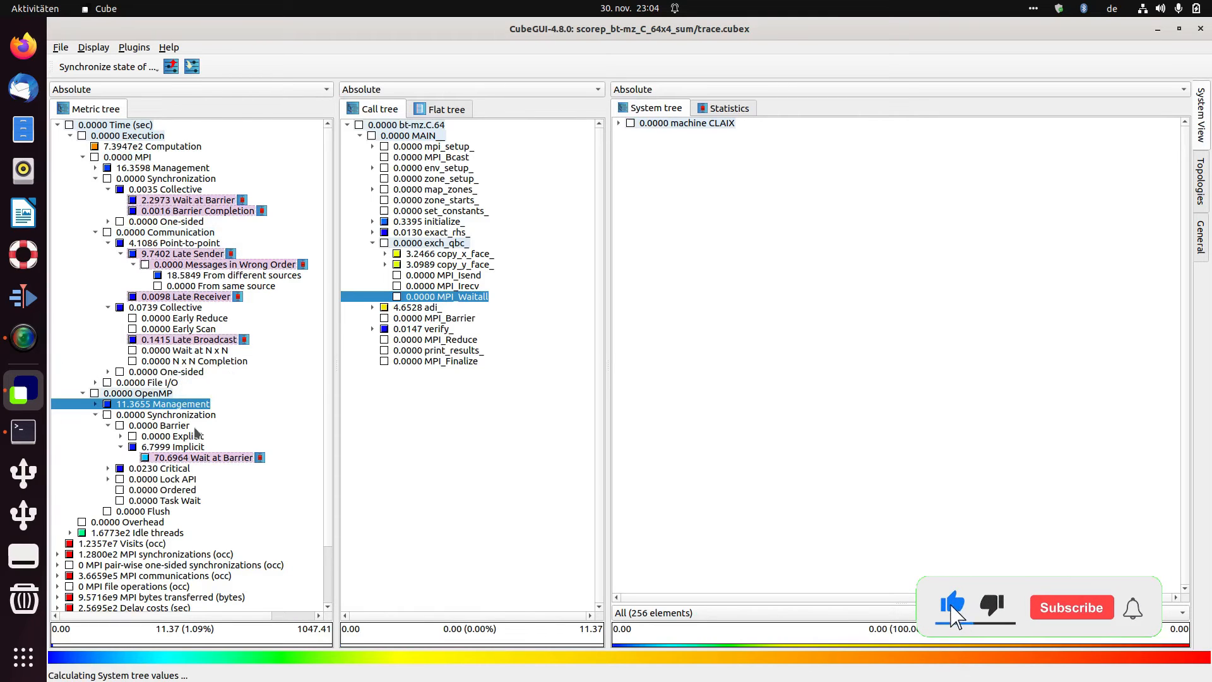
{"action": "left_click", "coordinate": [421, 328]}
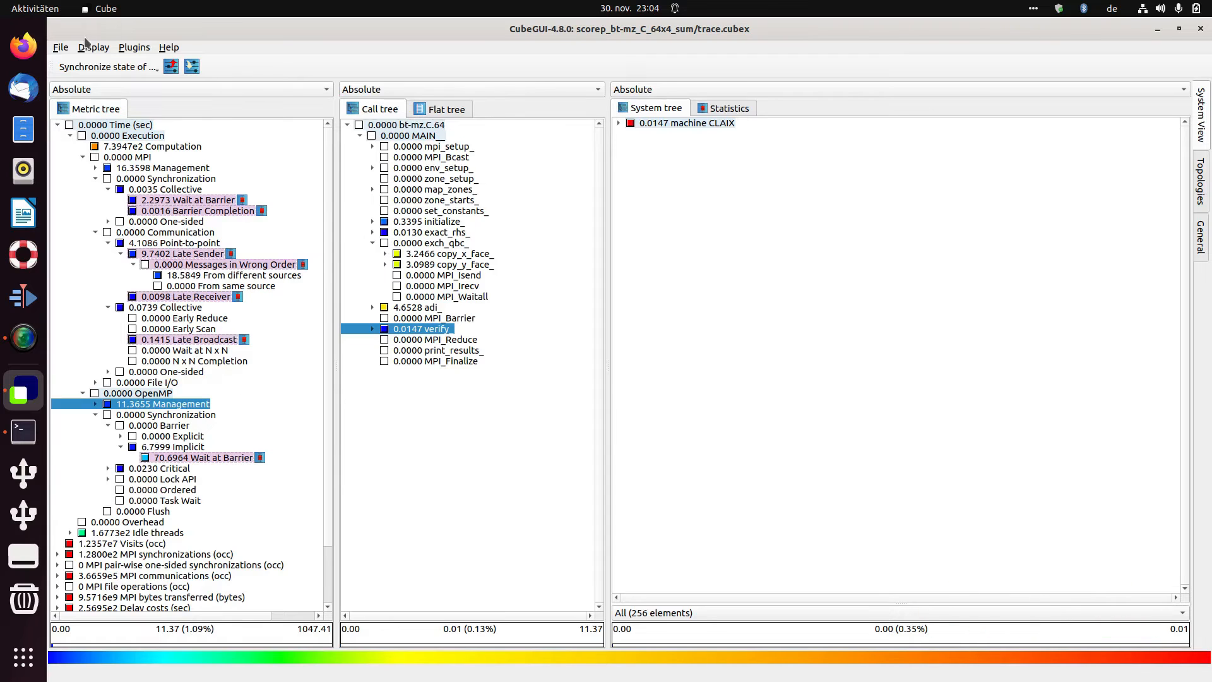
- Open the recent file launch/ctest-pomp.cube and select its INSTRUCTION, Visits and Time metrics in turn, ending on Time
{"action": "left_click", "coordinate": [61, 48]}
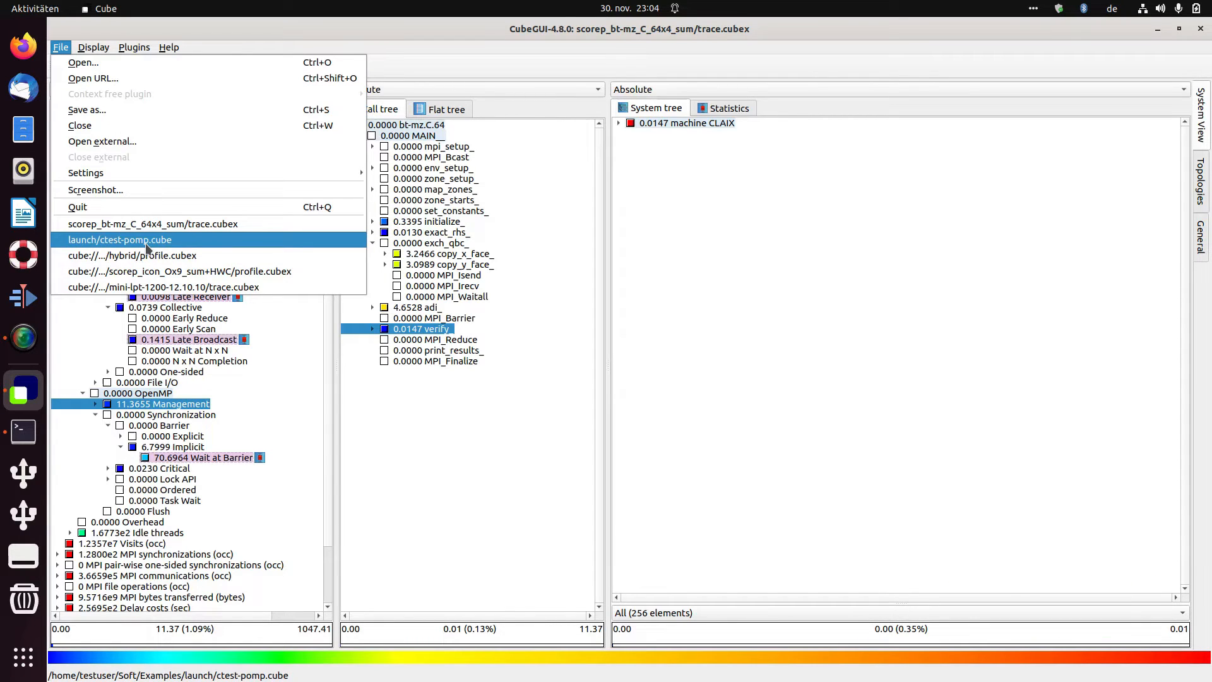
{"action": "left_click", "coordinate": [146, 243]}
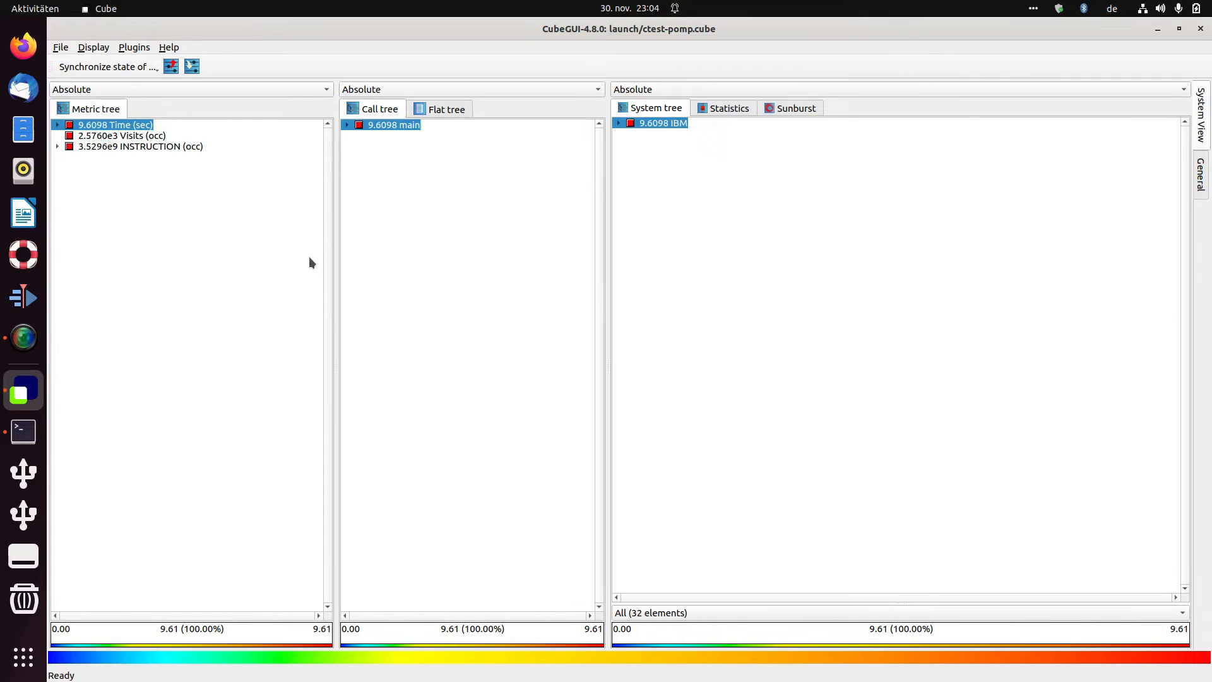
{"action": "left_click", "coordinate": [159, 148]}
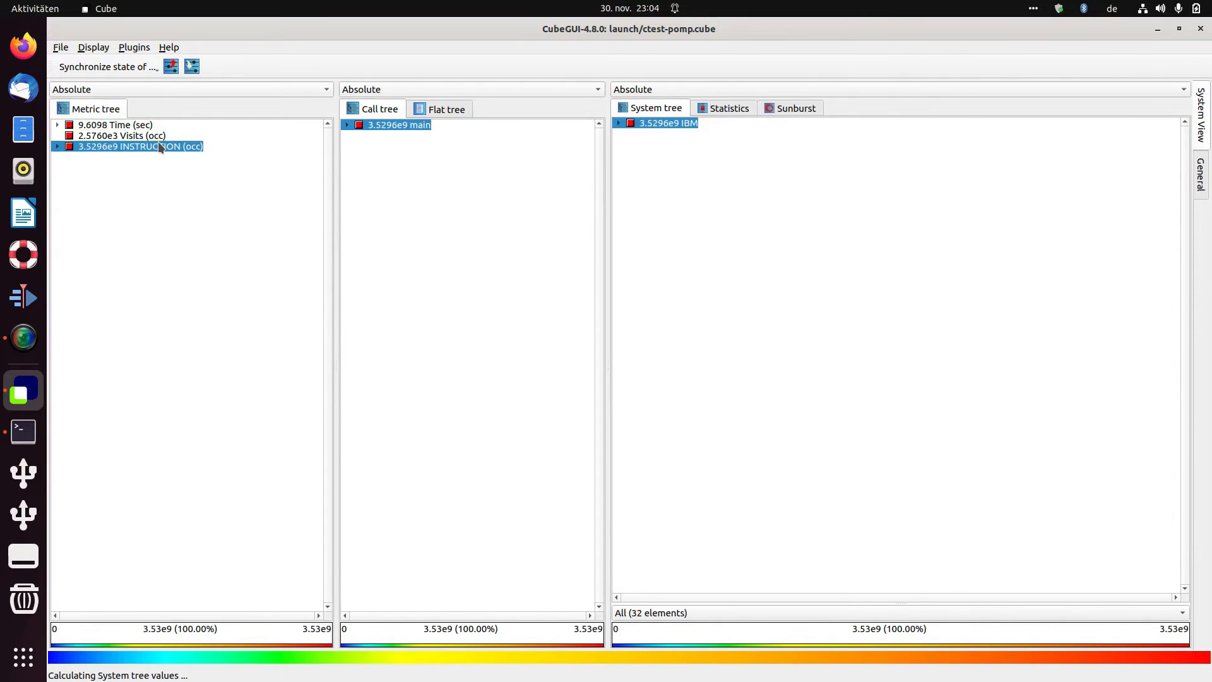
{"action": "left_click", "coordinate": [111, 136]}
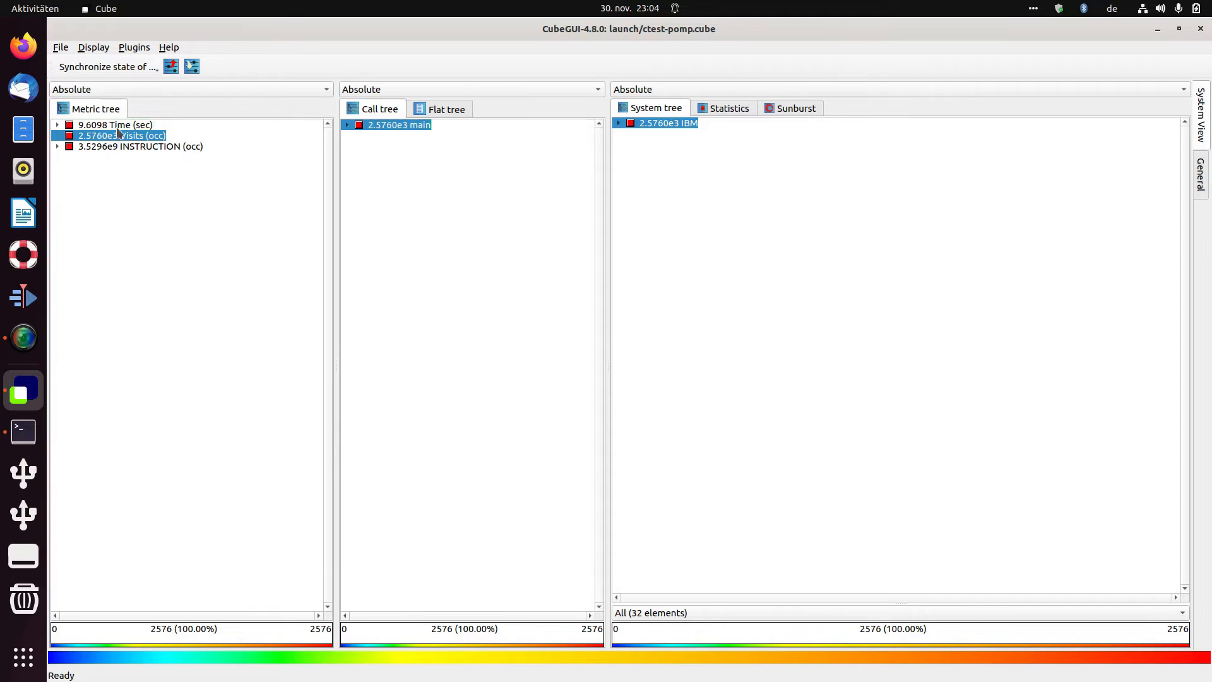
{"action": "left_click", "coordinate": [126, 125]}
{"action": "left_click", "coordinate": [126, 136]}
{"action": "left_click", "coordinate": [129, 126]}
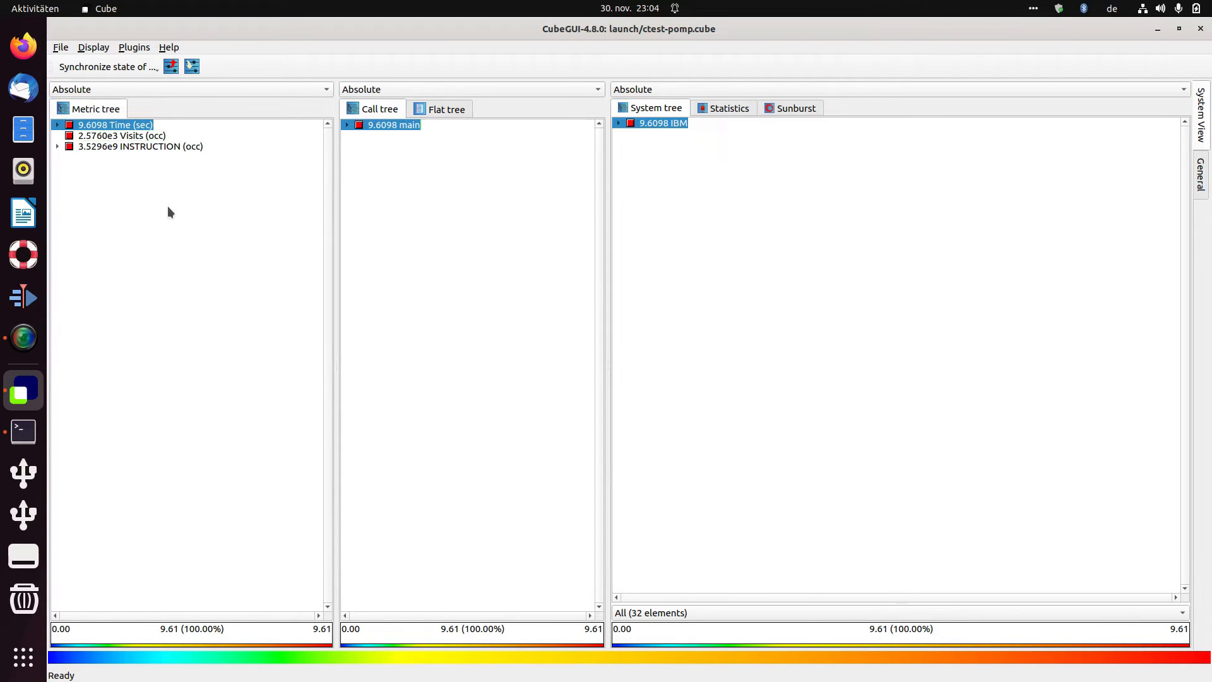
- Change the Launch tree item marker's colour to dark purple, then apply and confirm the marker configuration
{"action": "left_click", "coordinate": [94, 46]}
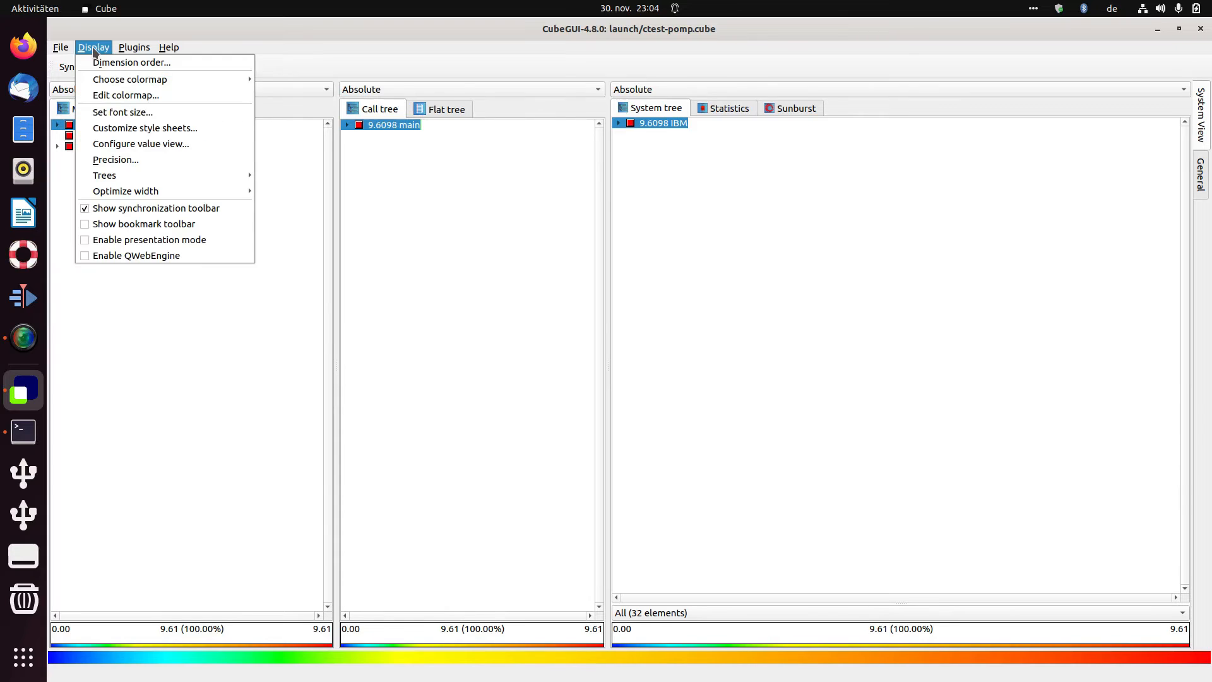
{"action": "mouse_move", "coordinate": [115, 182]}
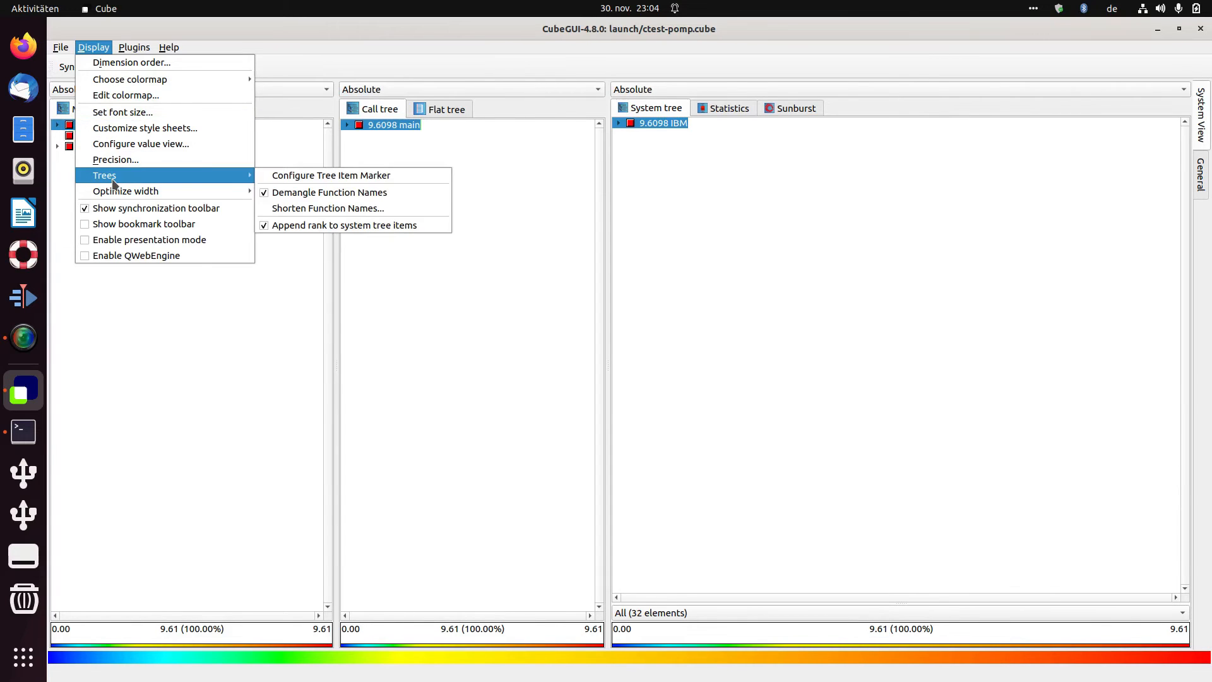
{"action": "left_click", "coordinate": [377, 180]}
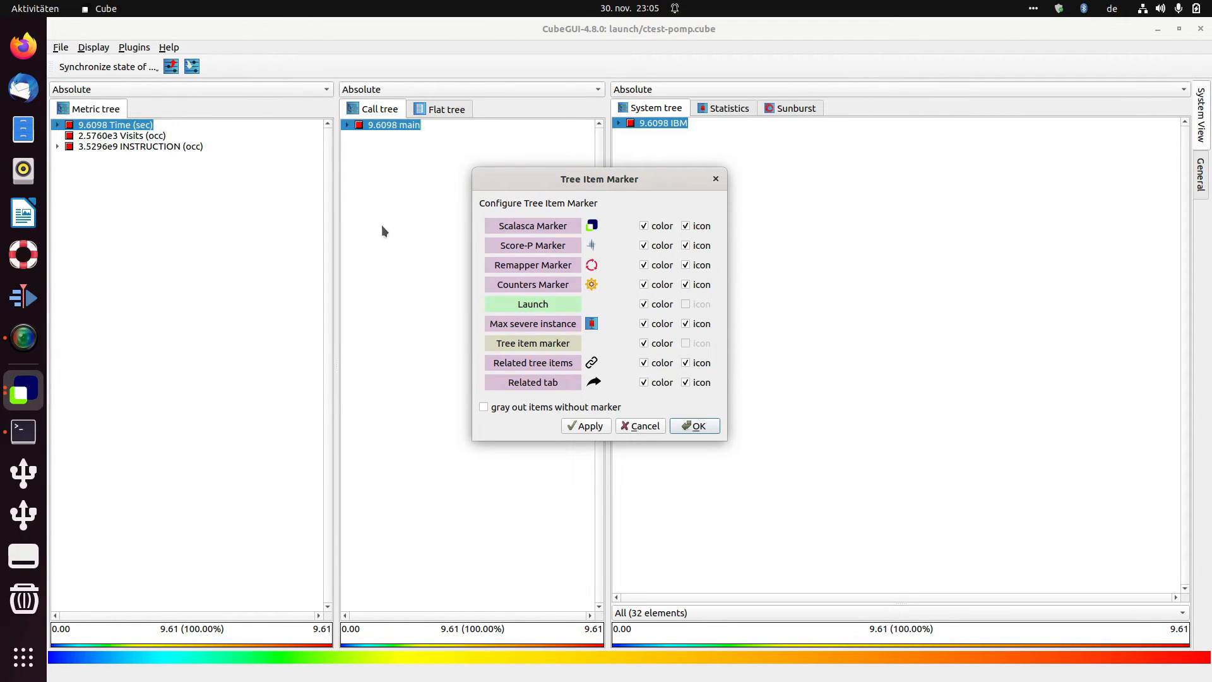
{"action": "left_click", "coordinate": [536, 306]}
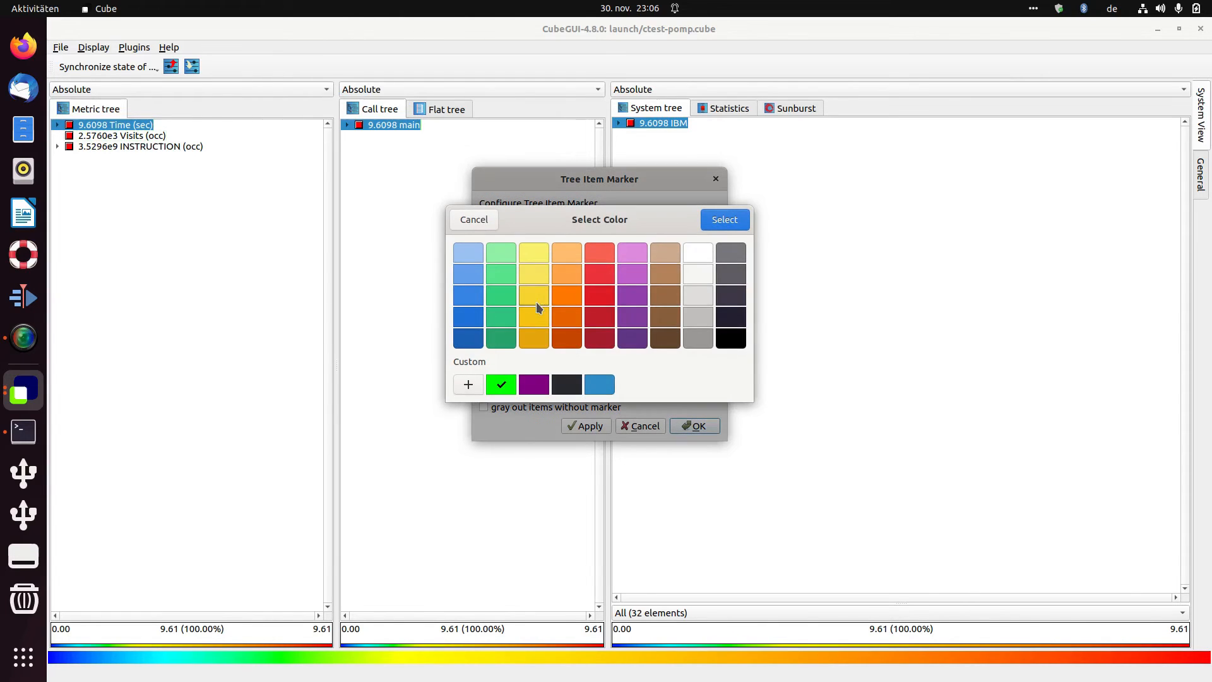
{"action": "left_click", "coordinate": [632, 319]}
{"action": "left_click", "coordinate": [725, 220]}
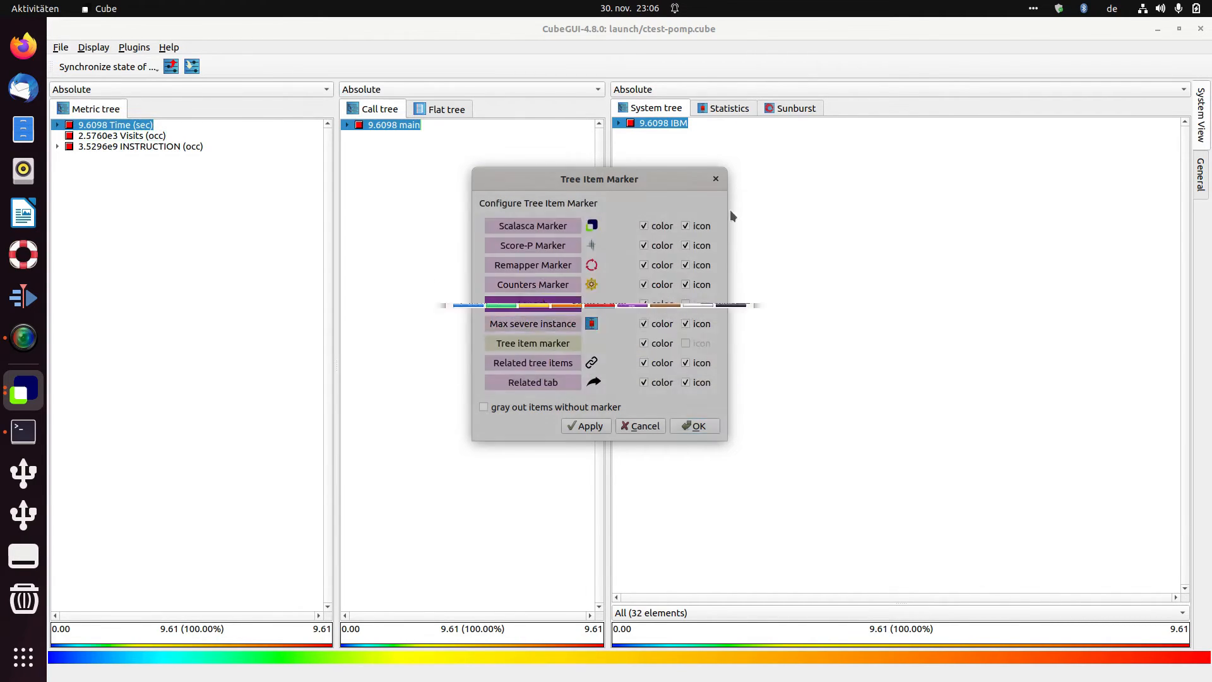
{"action": "left_click", "coordinate": [596, 426]}
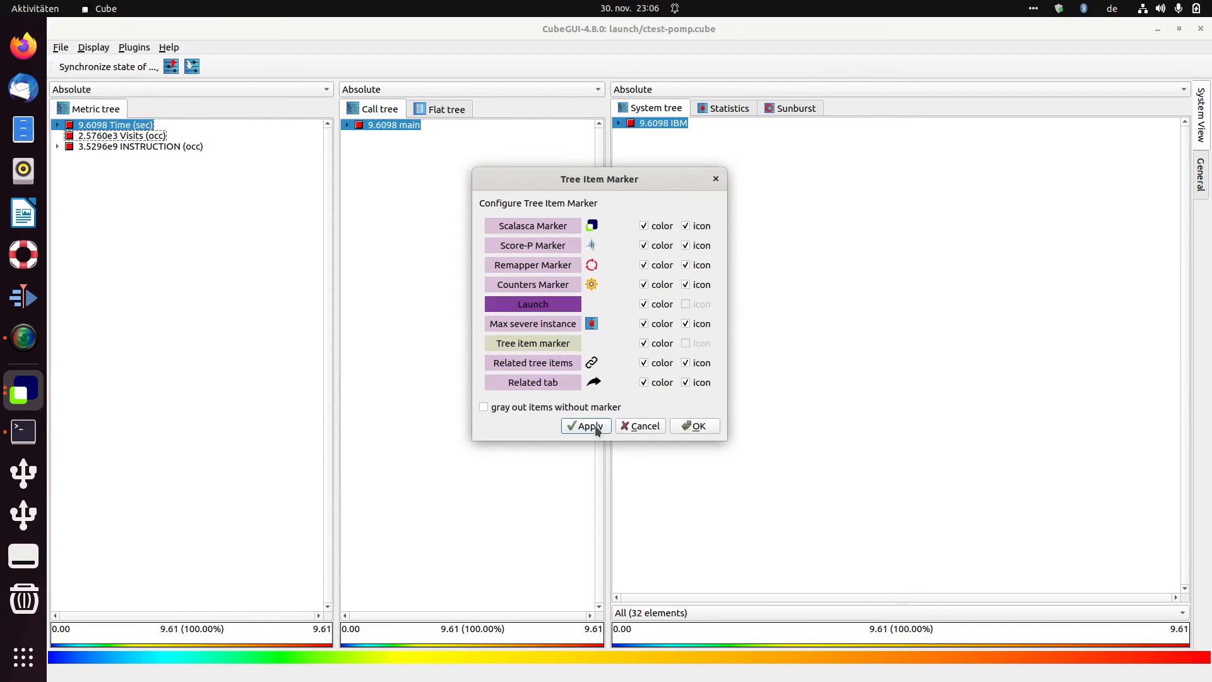
{"action": "left_click", "coordinate": [697, 427]}
- Select the INSTRUCTION, Time and Visits metrics in turn to check how the Launch marker is displayed, ending on Time
{"action": "left_click", "coordinate": [144, 147]}
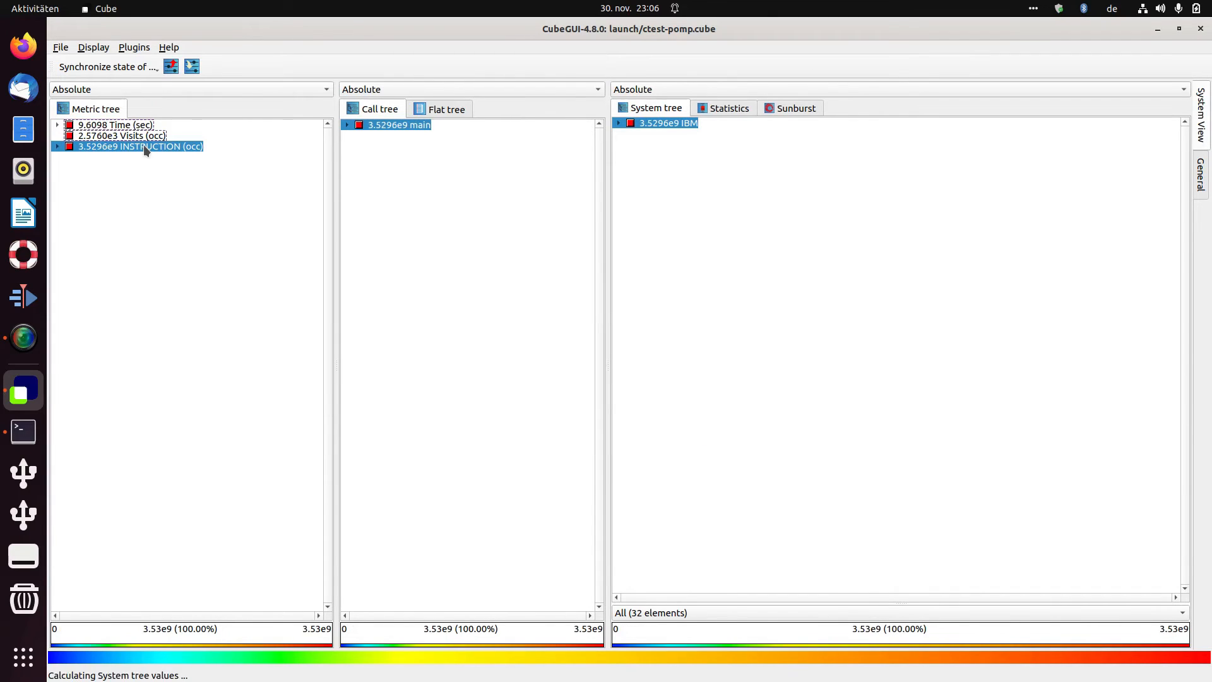
{"action": "left_click", "coordinate": [128, 126]}
{"action": "left_click", "coordinate": [114, 137]}
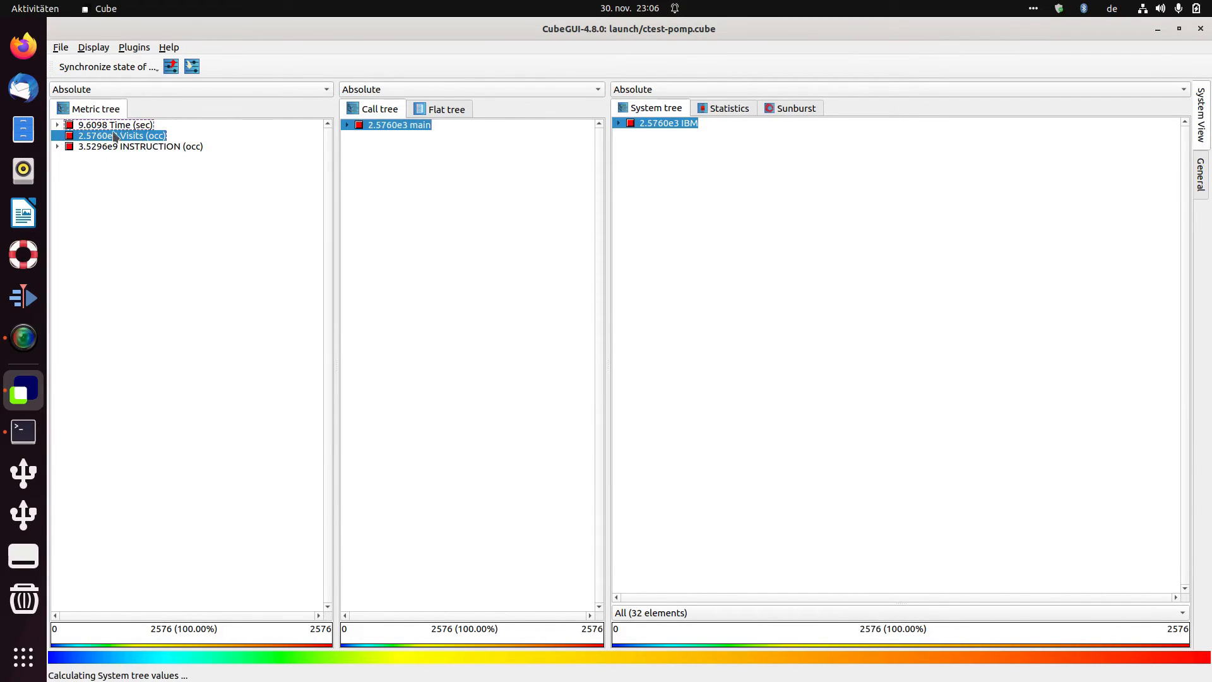
{"action": "left_click", "coordinate": [116, 126]}
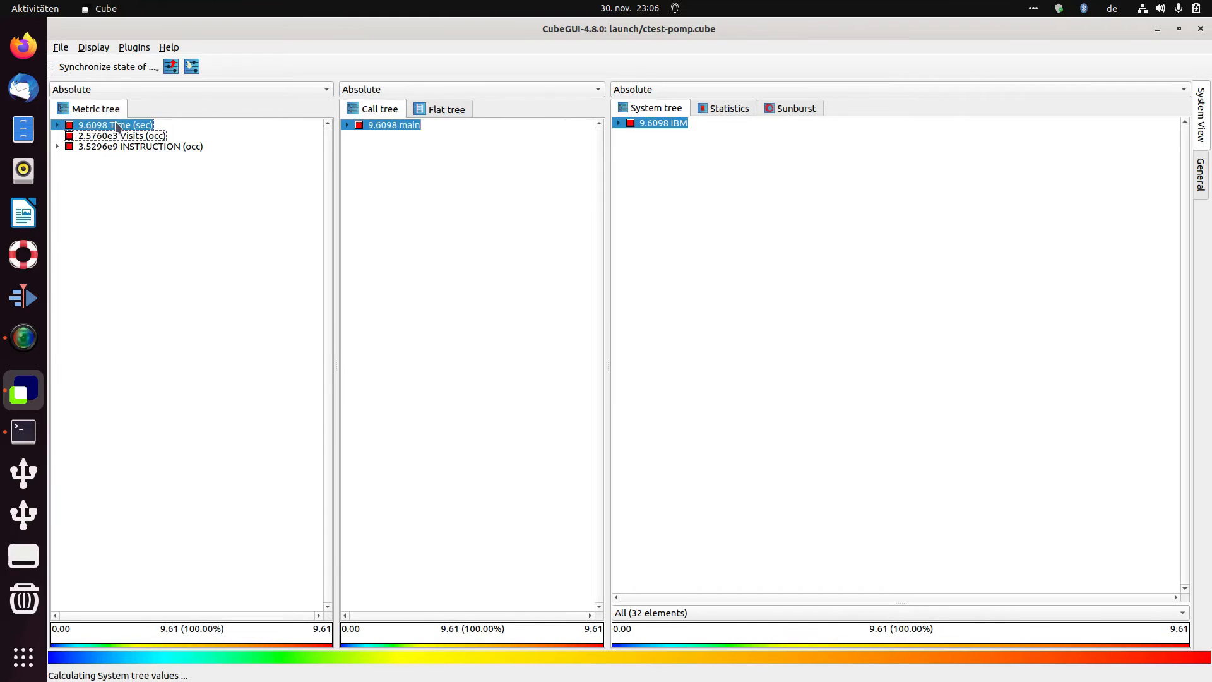
- Select the Visits and INSTRUCTION metrics alternately to check the Launch marker's display, ending on Visits
{"action": "left_click", "coordinate": [123, 139]}
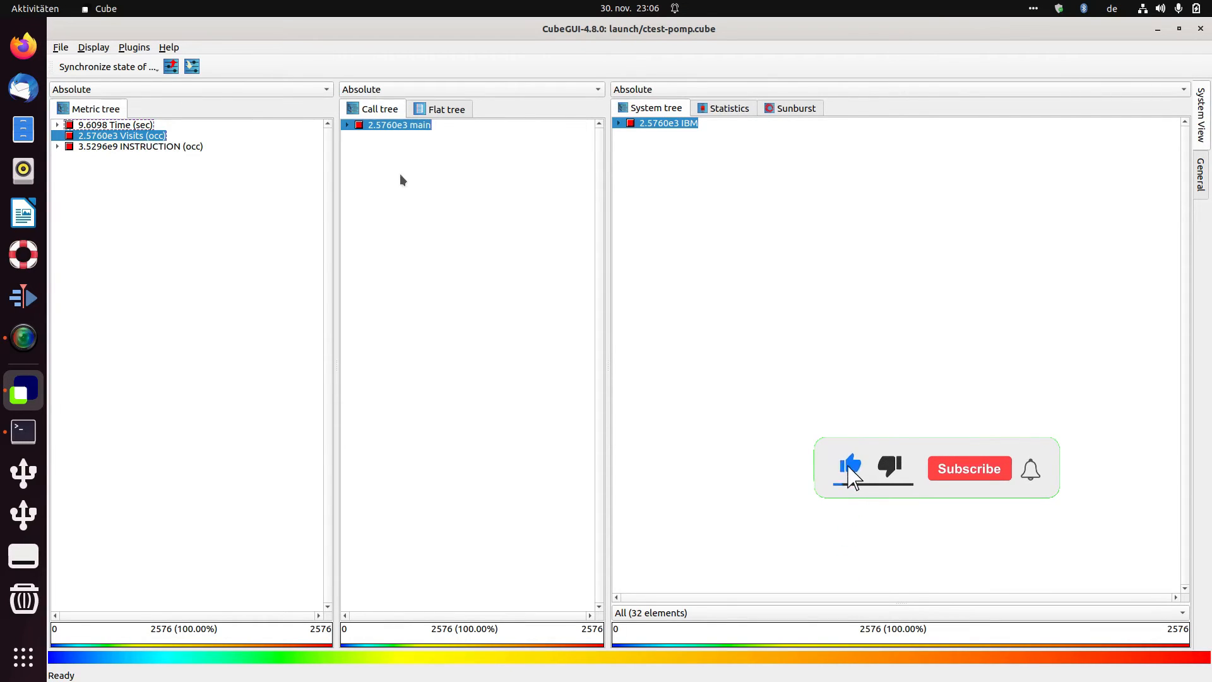
{"action": "left_click", "coordinate": [106, 147]}
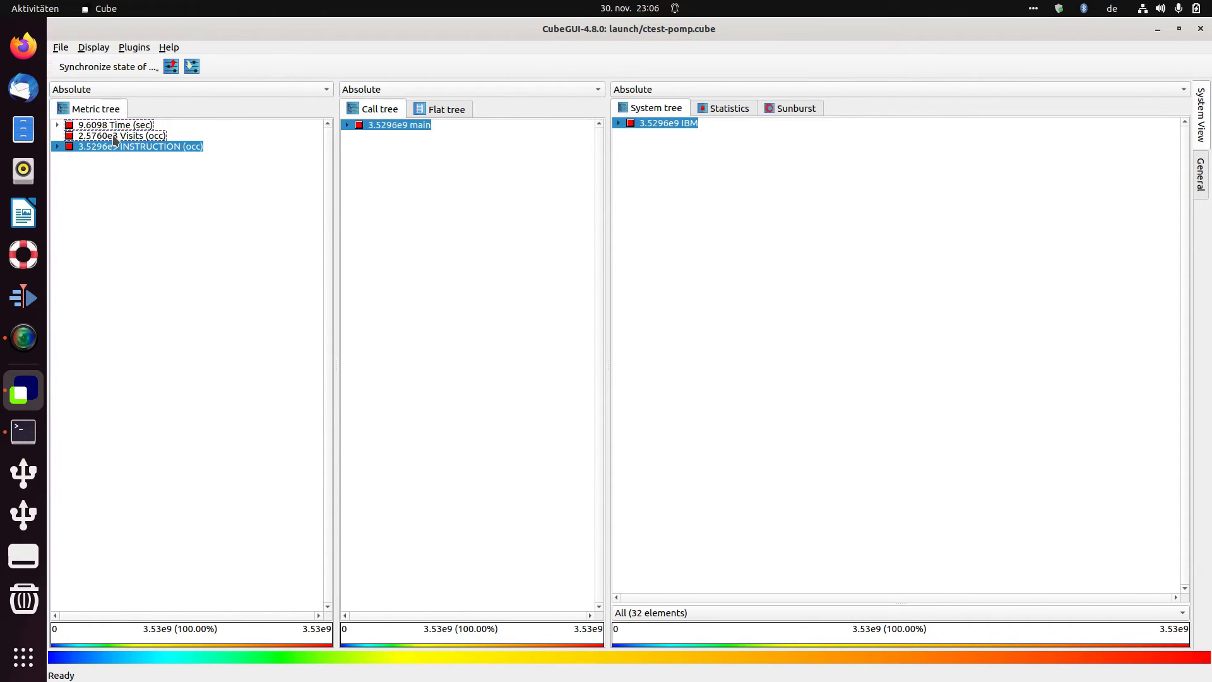
{"action": "left_click", "coordinate": [114, 136]}
{"action": "left_click", "coordinate": [133, 145]}
{"action": "left_click", "coordinate": [143, 136]}
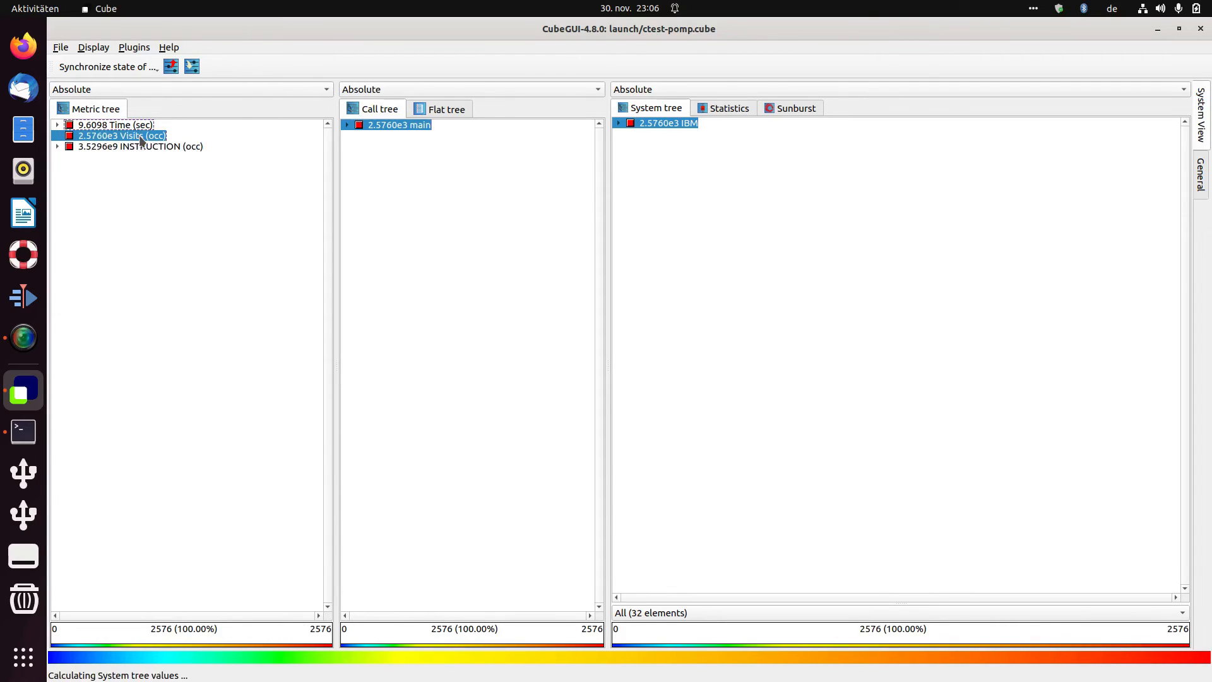
- Expand main in the call tree and alternate between the parallel and MPI_Comm_free calls to check the marker, ending on MPI_Comm_free
{"action": "left_click", "coordinate": [346, 125]}
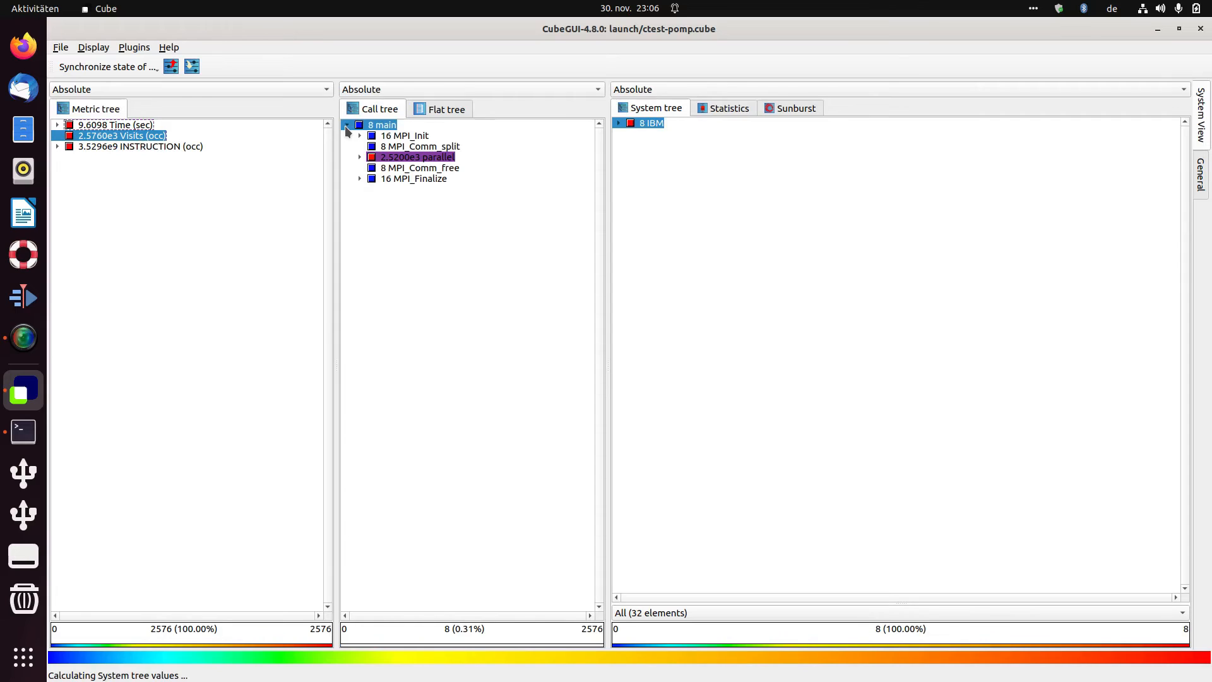
{"action": "left_click", "coordinate": [394, 159]}
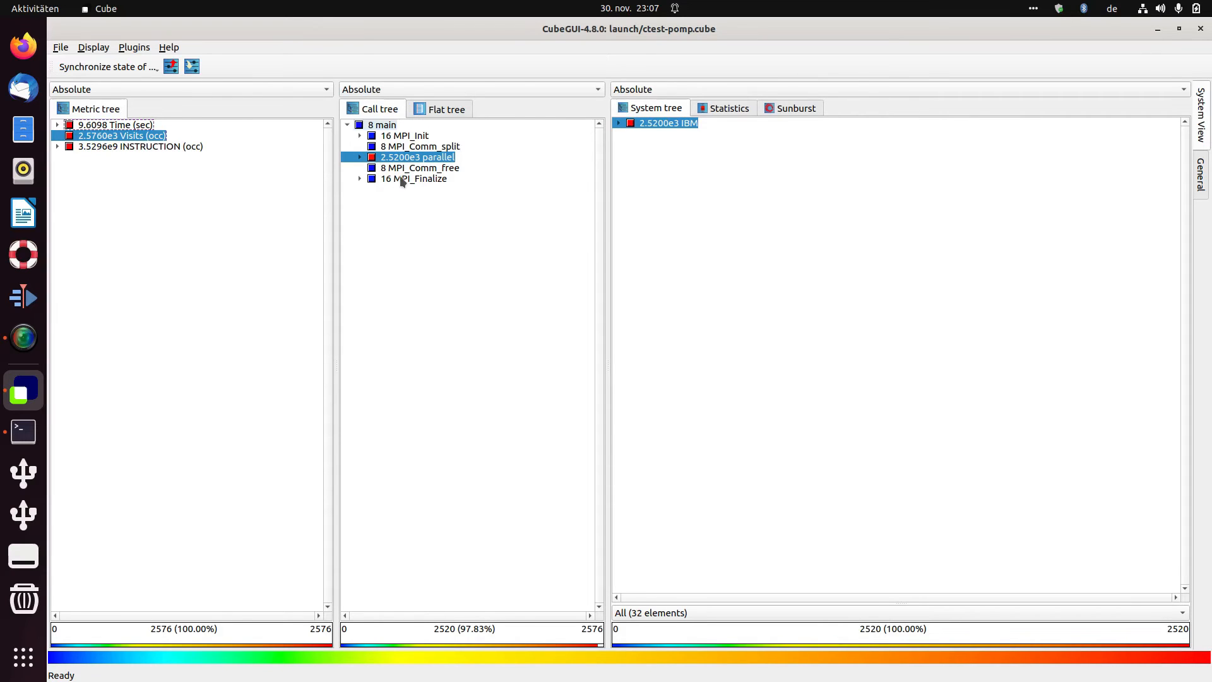
{"action": "left_click", "coordinate": [403, 169]}
{"action": "left_click", "coordinate": [402, 158]}
{"action": "left_click", "coordinate": [402, 169]}
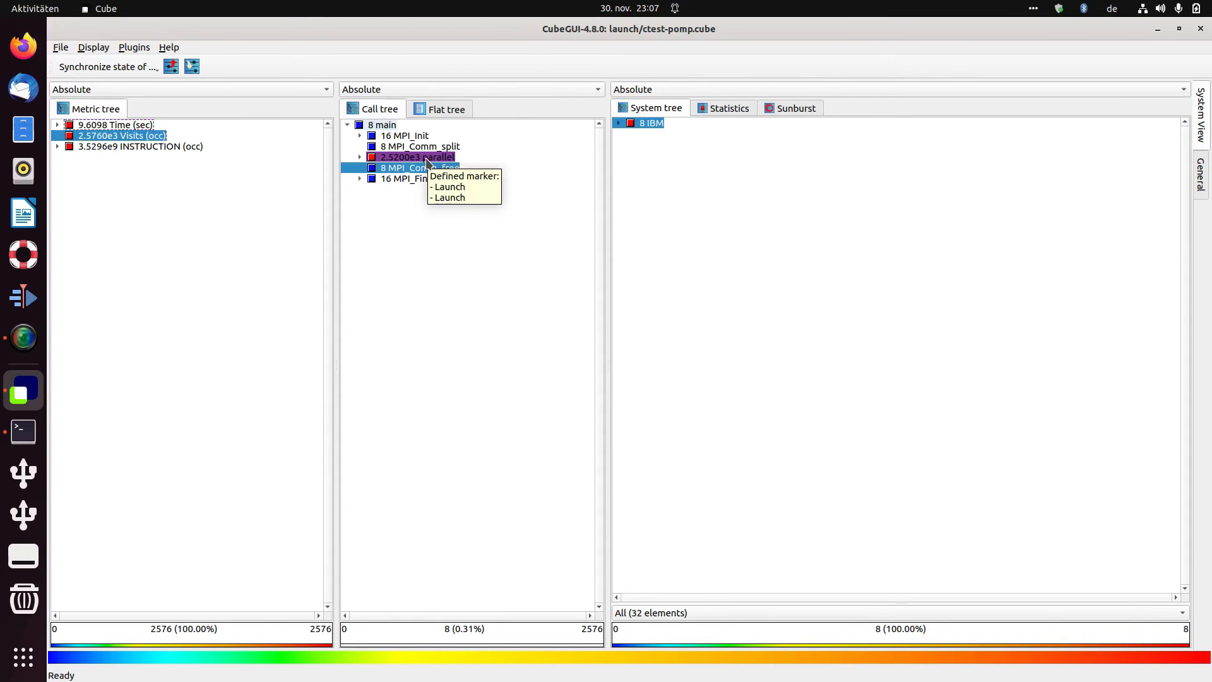
{"action": "left_click", "coordinate": [428, 163]}
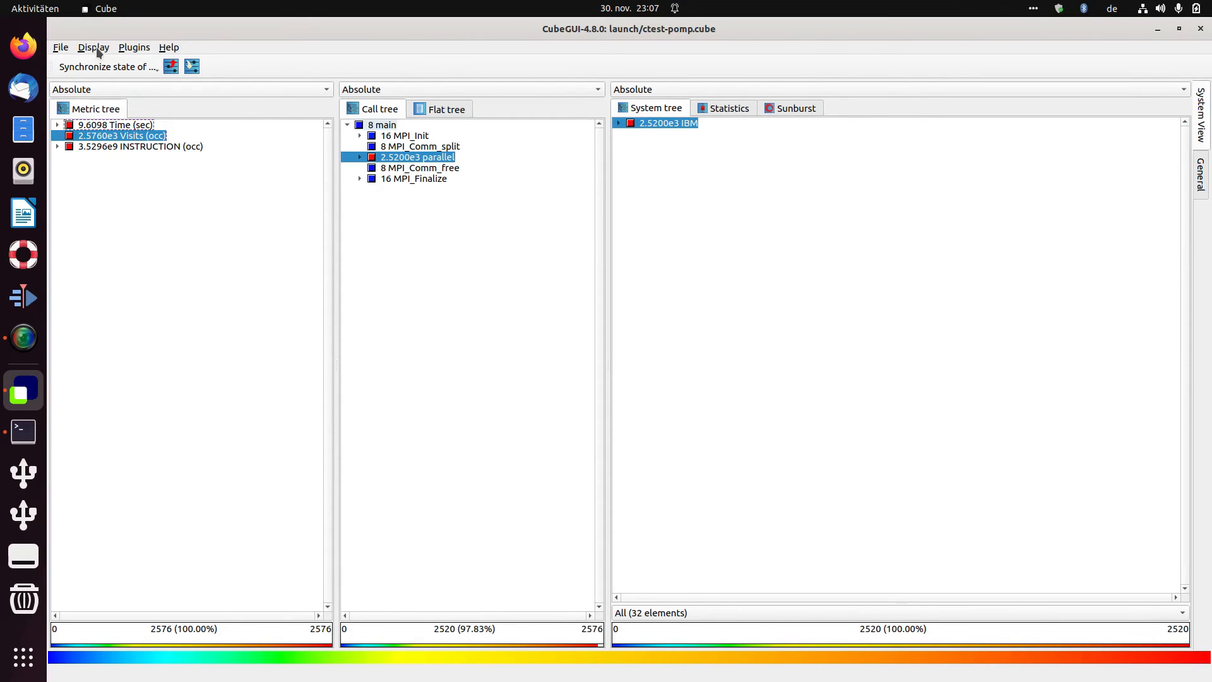
{"action": "left_click", "coordinate": [420, 167]}
- Change the Launch tree item marker's colour to red and confirm the marker configuration
{"action": "left_click", "coordinate": [104, 48]}
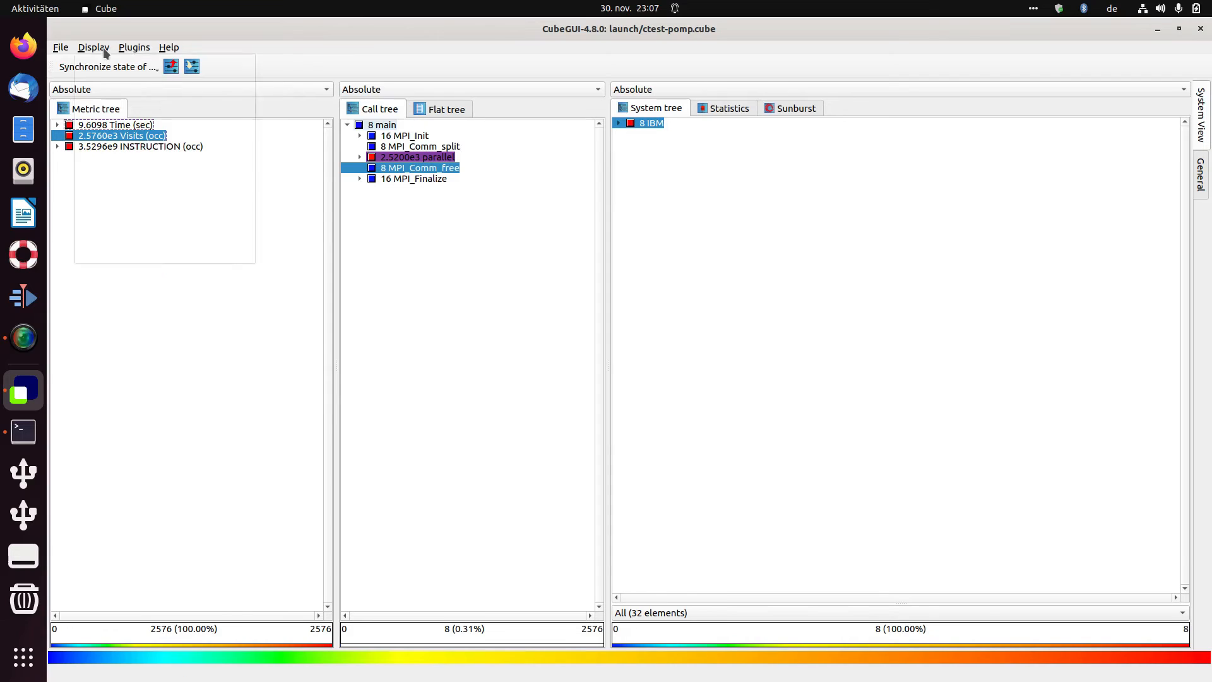
{"action": "mouse_move", "coordinate": [113, 173]}
{"action": "left_click", "coordinate": [284, 173]}
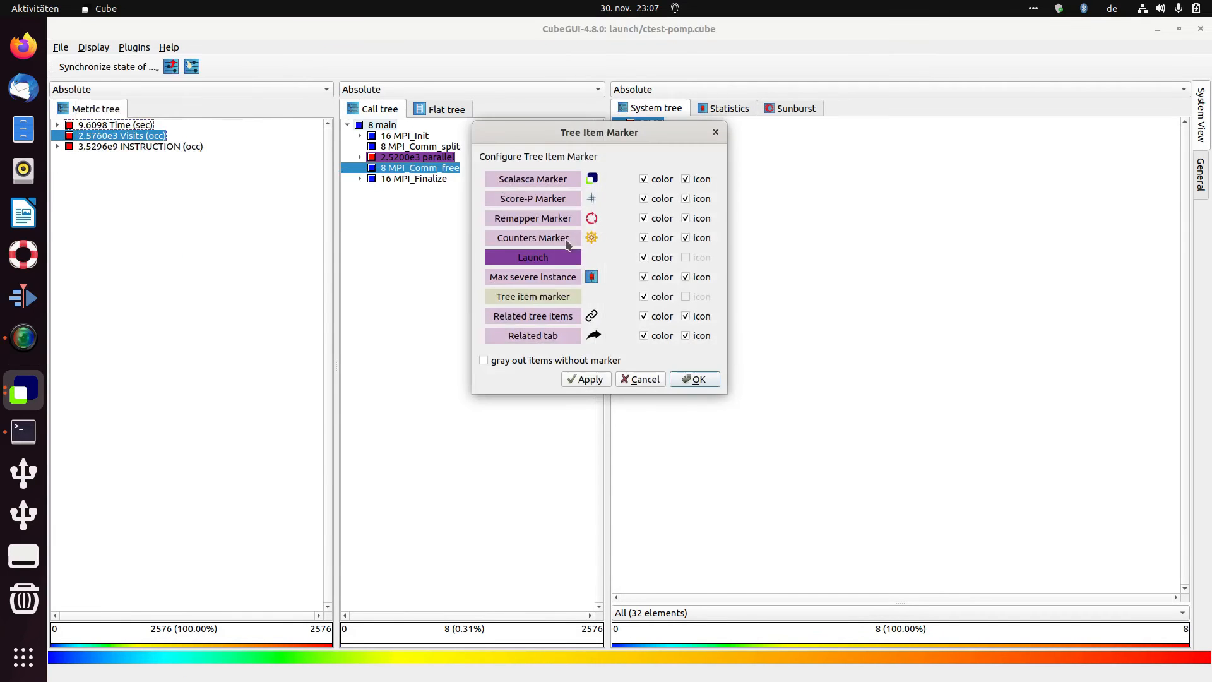
{"action": "left_click", "coordinate": [568, 257]}
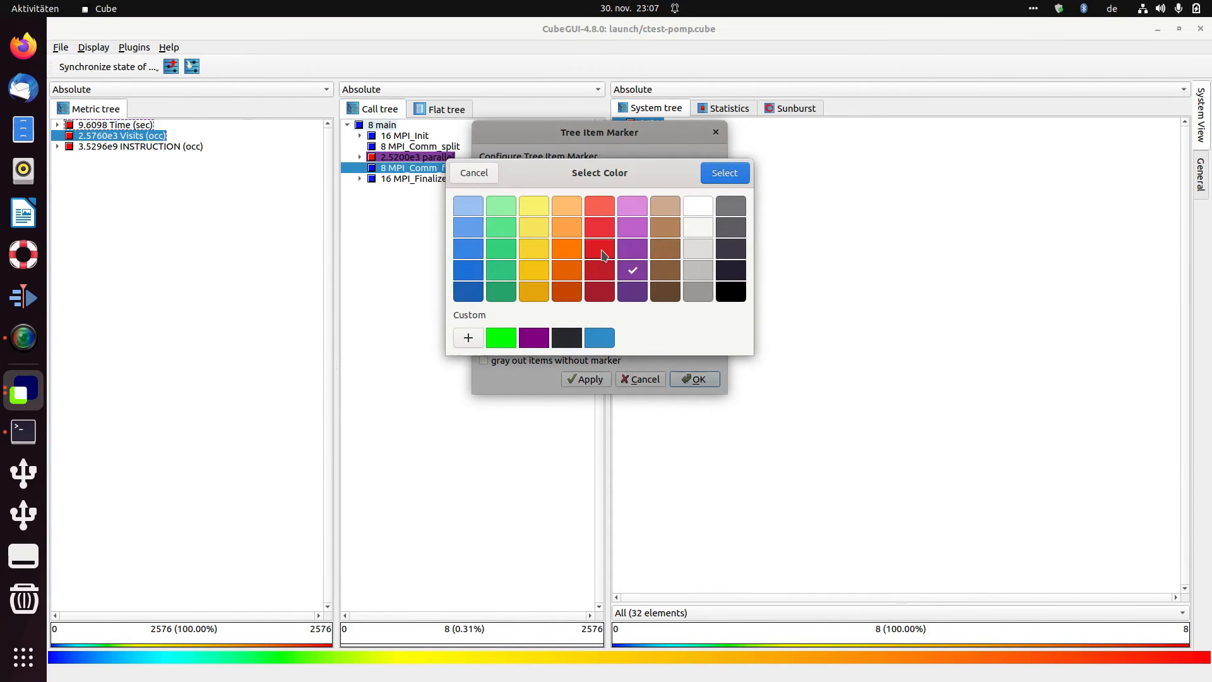
{"action": "left_click", "coordinate": [713, 179]}
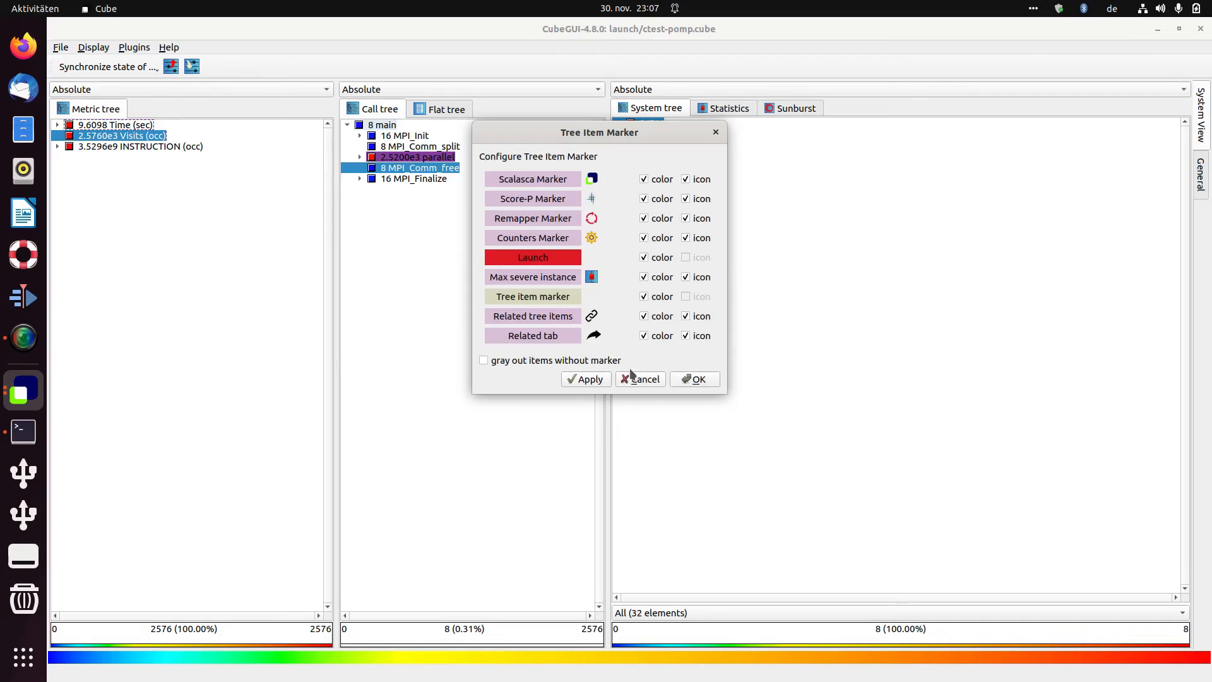
{"action": "left_click", "coordinate": [692, 381]}
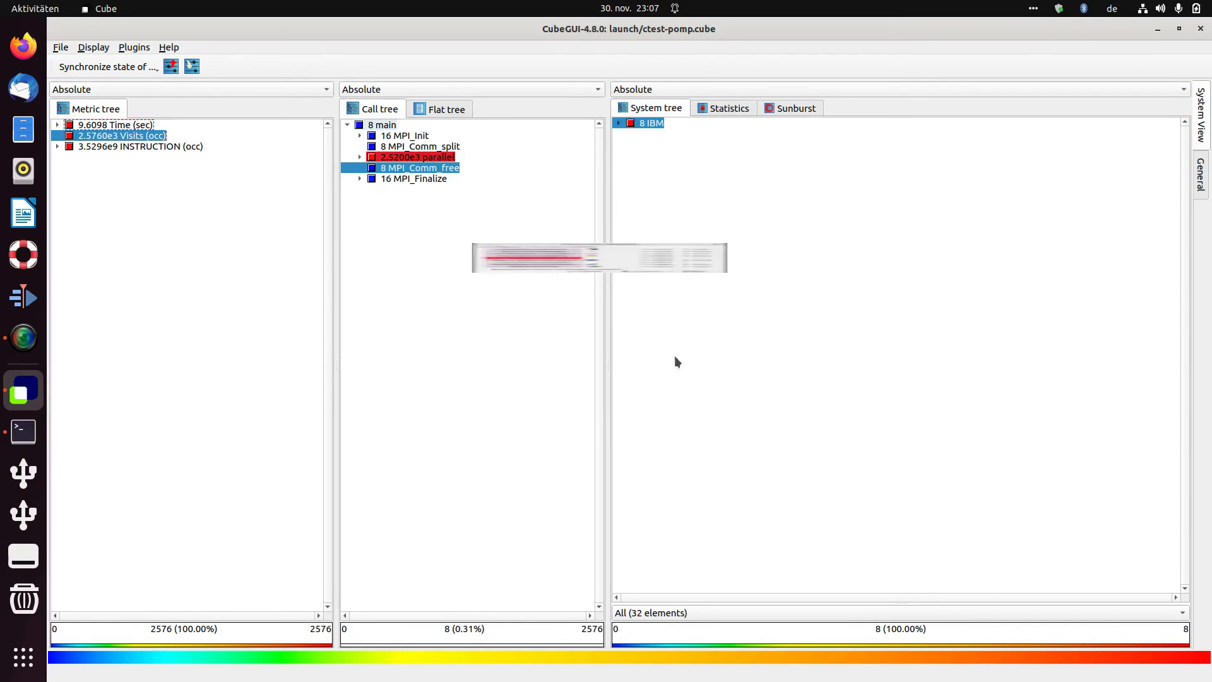
- Select the Time metric and alternate between calls such as parallel and MPI_Comm_free to check the red marker, ending on MPI_Comm_free
{"action": "left_click", "coordinate": [410, 159]}
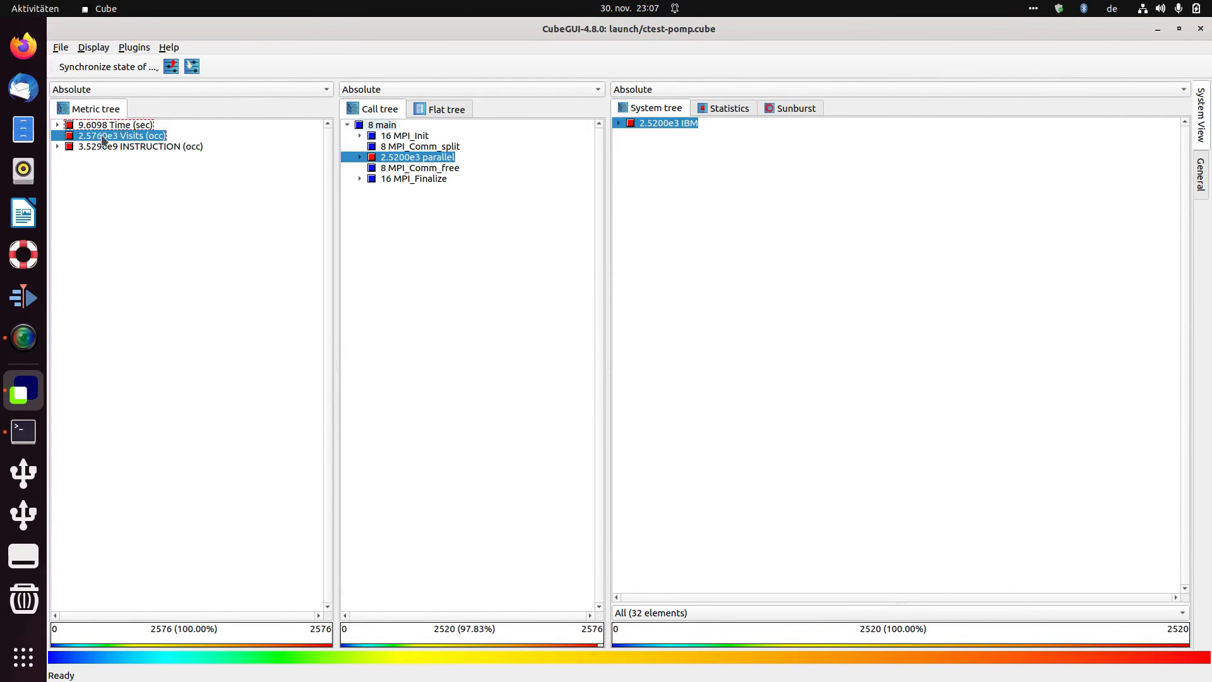
{"action": "left_click", "coordinate": [134, 126]}
{"action": "left_click", "coordinate": [397, 137]}
{"action": "left_click", "coordinate": [409, 157]}
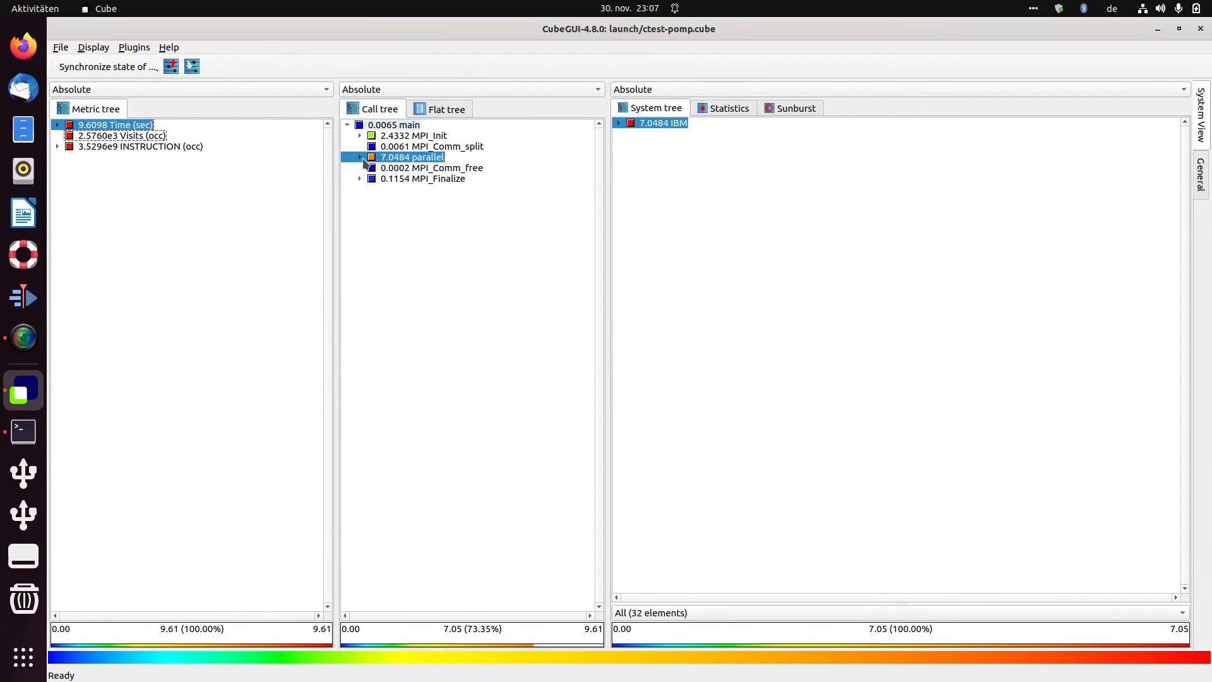
{"action": "left_click", "coordinate": [413, 168]}
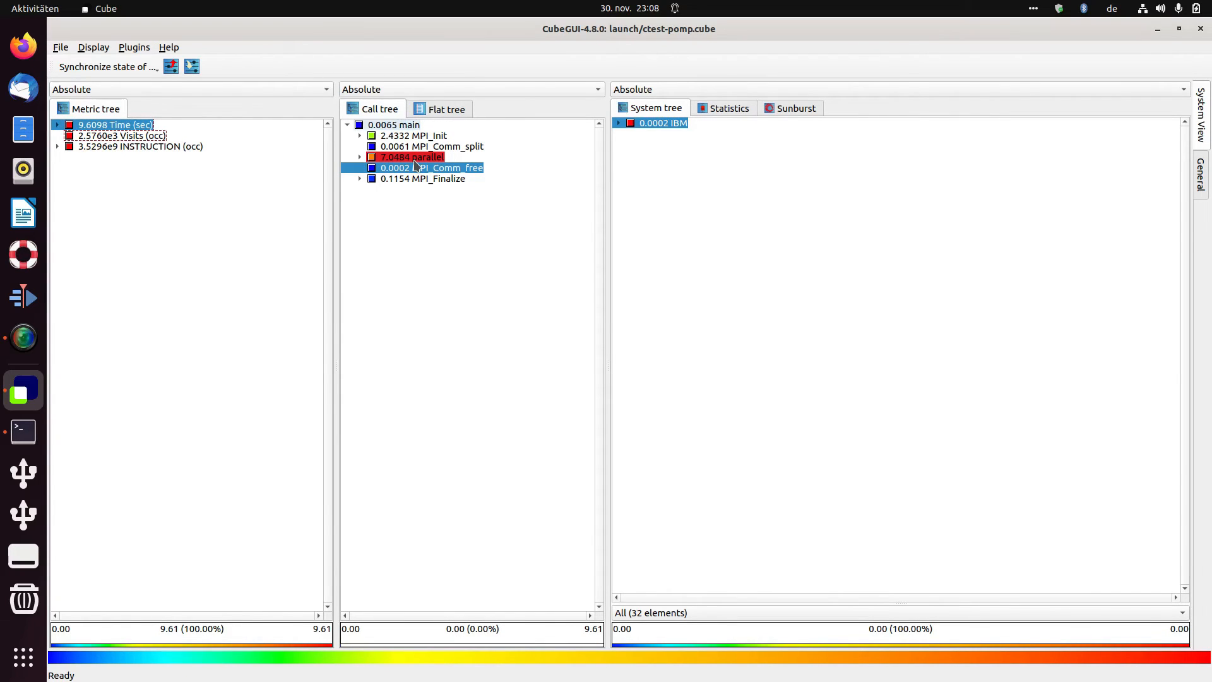
{"action": "left_click", "coordinate": [414, 157]}
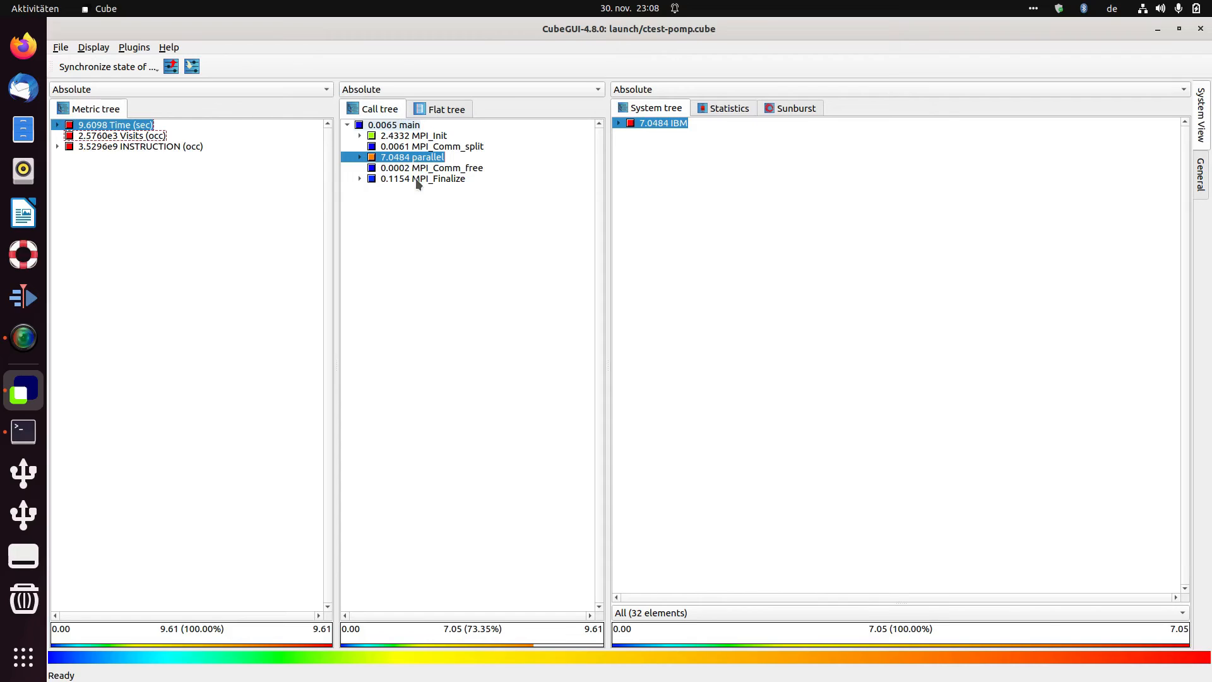
{"action": "left_click", "coordinate": [419, 170]}
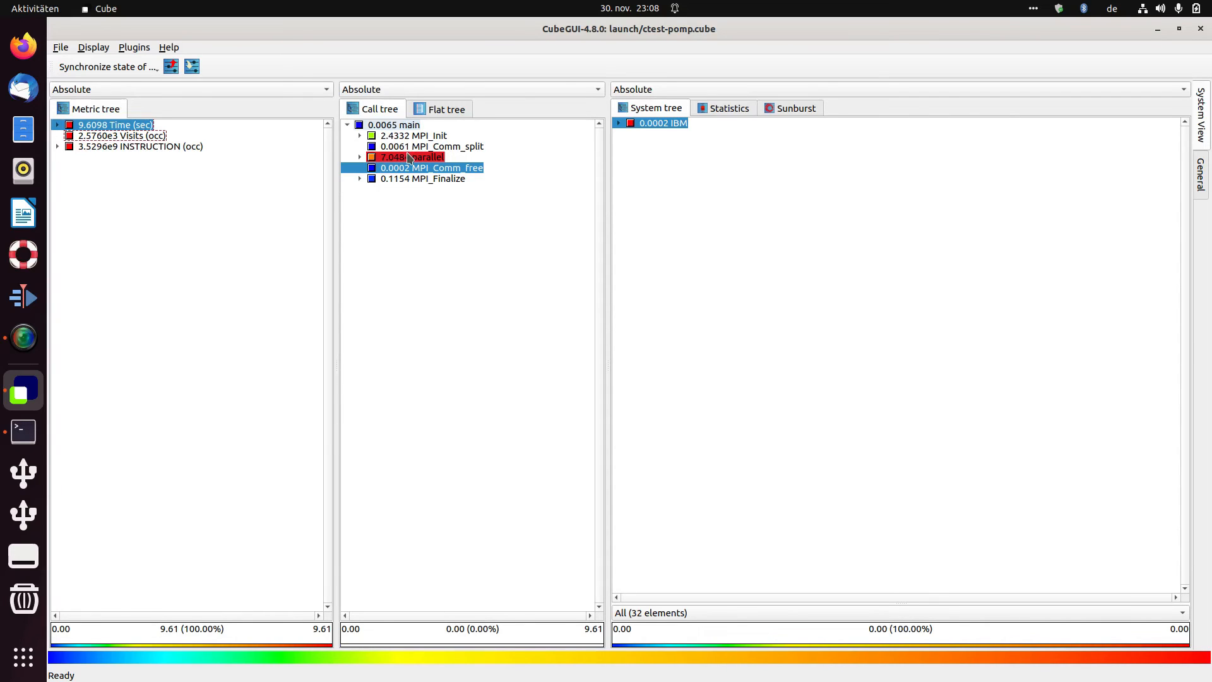
- Expand all marked items in the call tree and inspect the marked sequential call
{"action": "right_click", "coordinate": [428, 159]}
{"action": "mouse_move", "coordinate": [524, 212]}
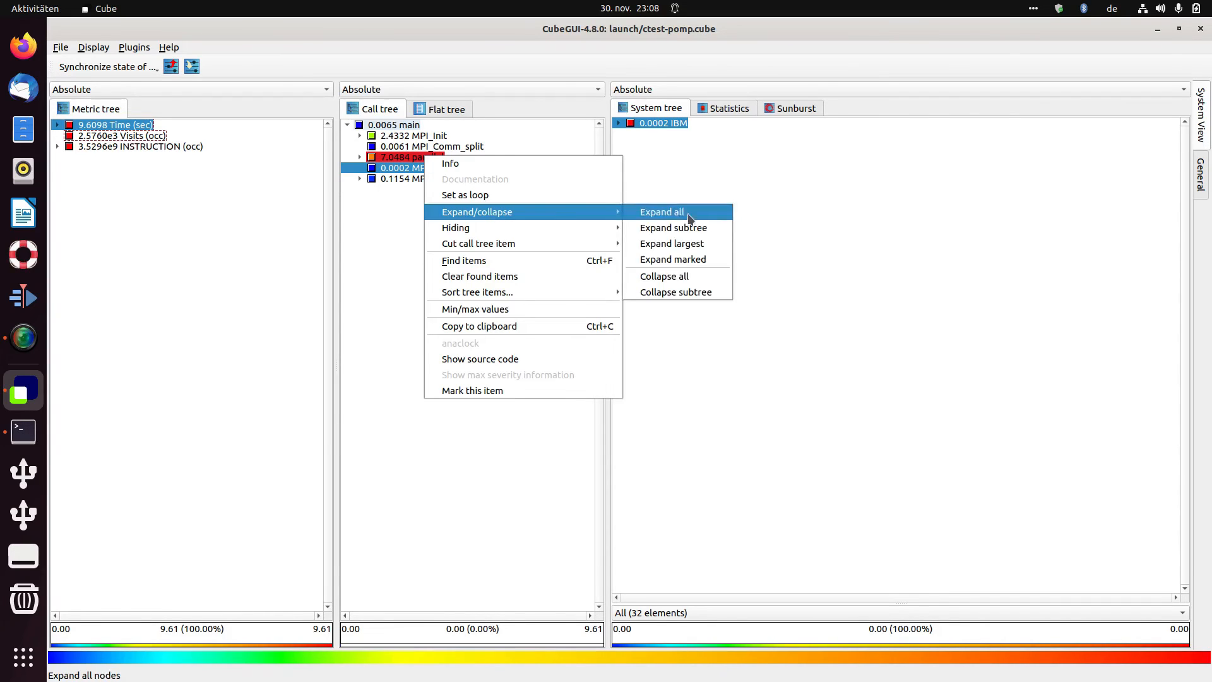
{"action": "left_click", "coordinate": [673, 260]}
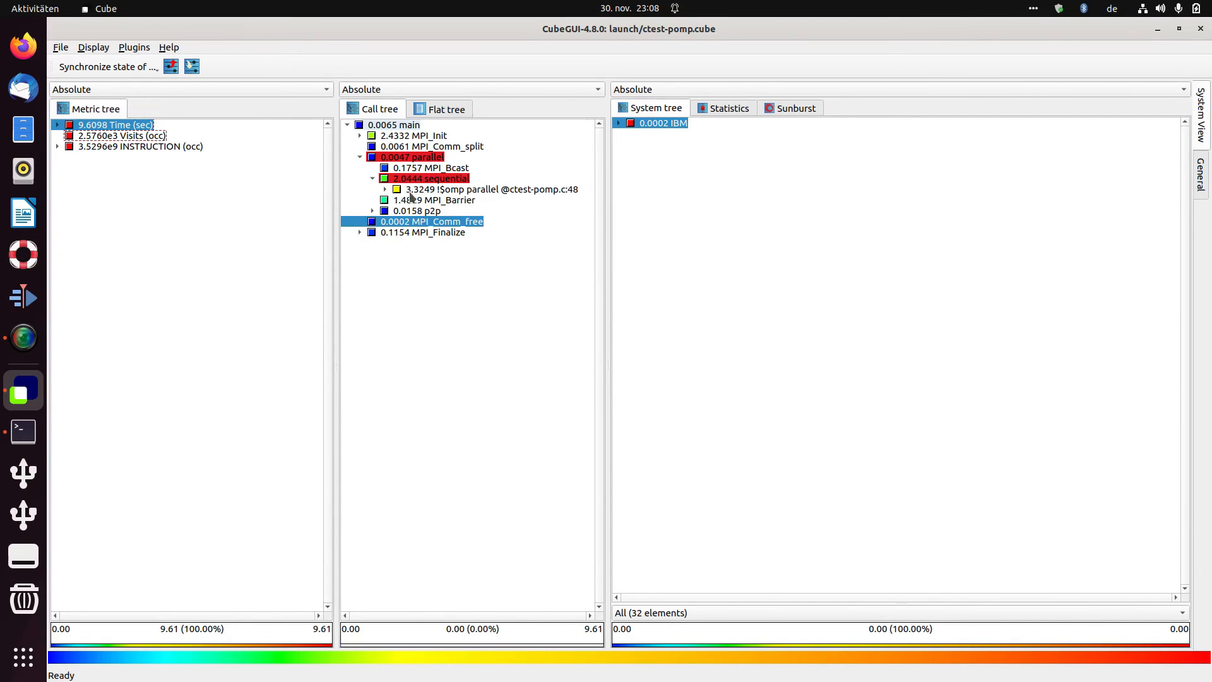
{"action": "mouse_move", "coordinate": [417, 181]}
- Open the recent file scorep_bt-mz_C_64x4_sum/trace.cubex and select the MPI collective Wait at Barrier metric
{"action": "left_click", "coordinate": [60, 47]}
{"action": "left_click", "coordinate": [190, 240]}
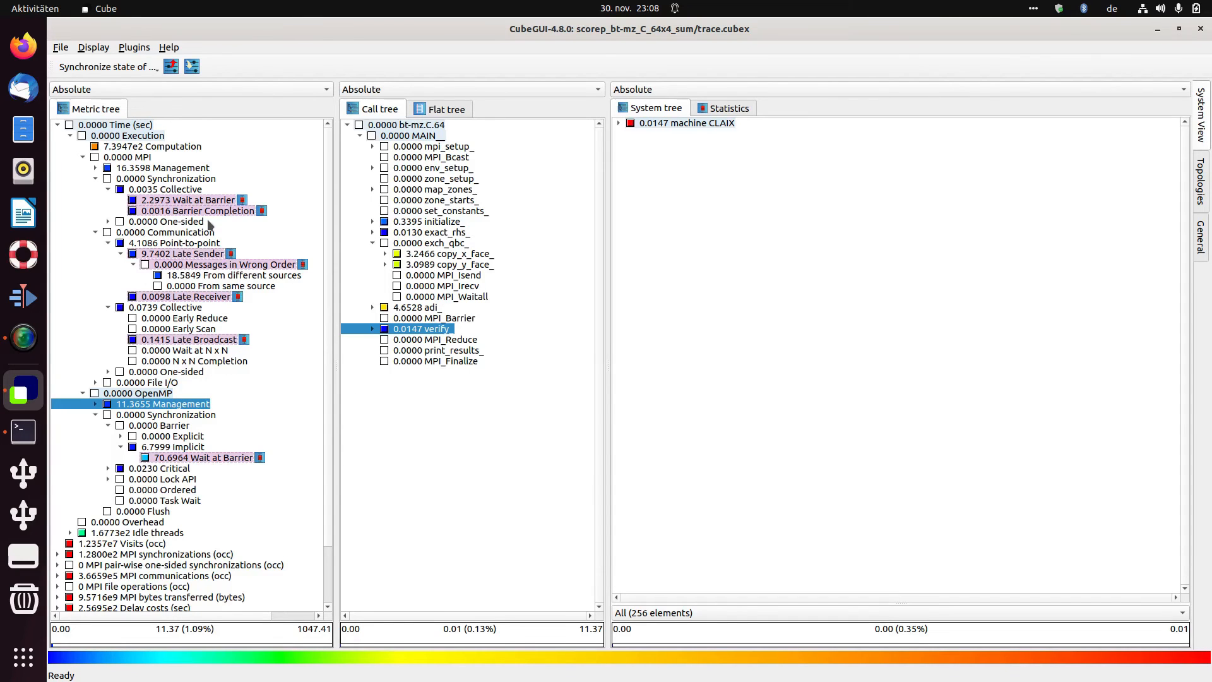
{"action": "left_click", "coordinate": [181, 201]}
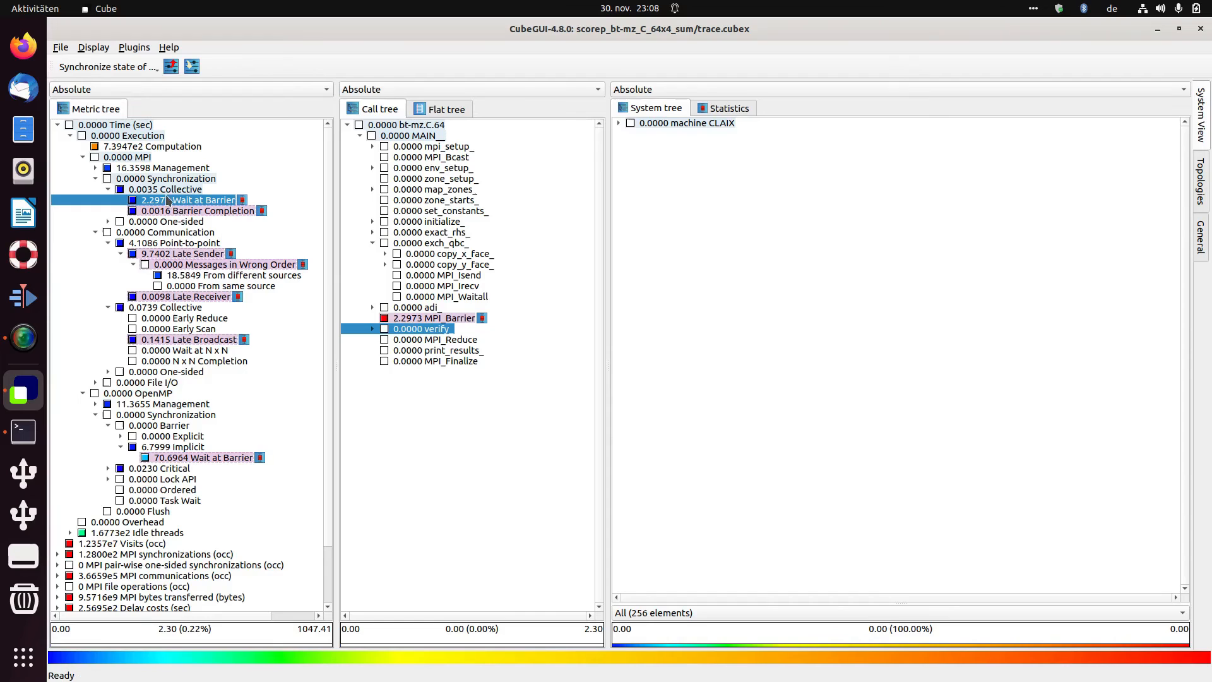
- Collapse the MPI metric branch and select OpenMP, then expand MPI again and reselect its Wait at Barrier metric
{"action": "left_click", "coordinate": [81, 157]}
{"action": "left_click", "coordinate": [80, 167]}
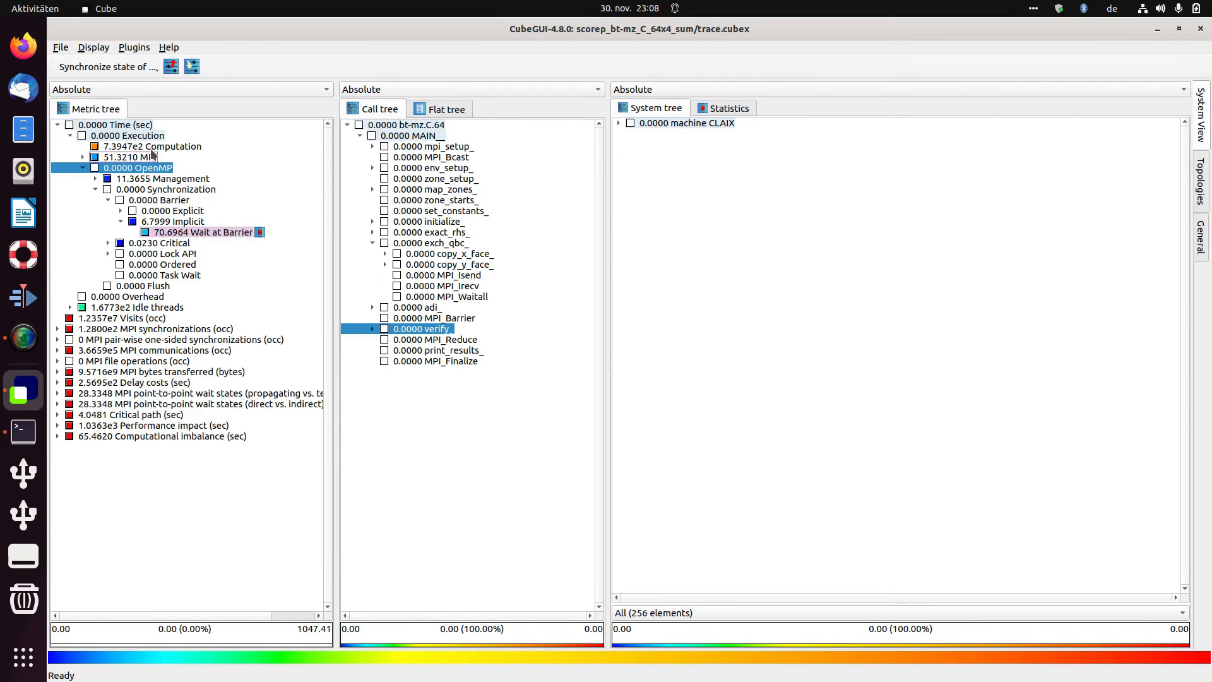
{"action": "left_click", "coordinate": [83, 158]}
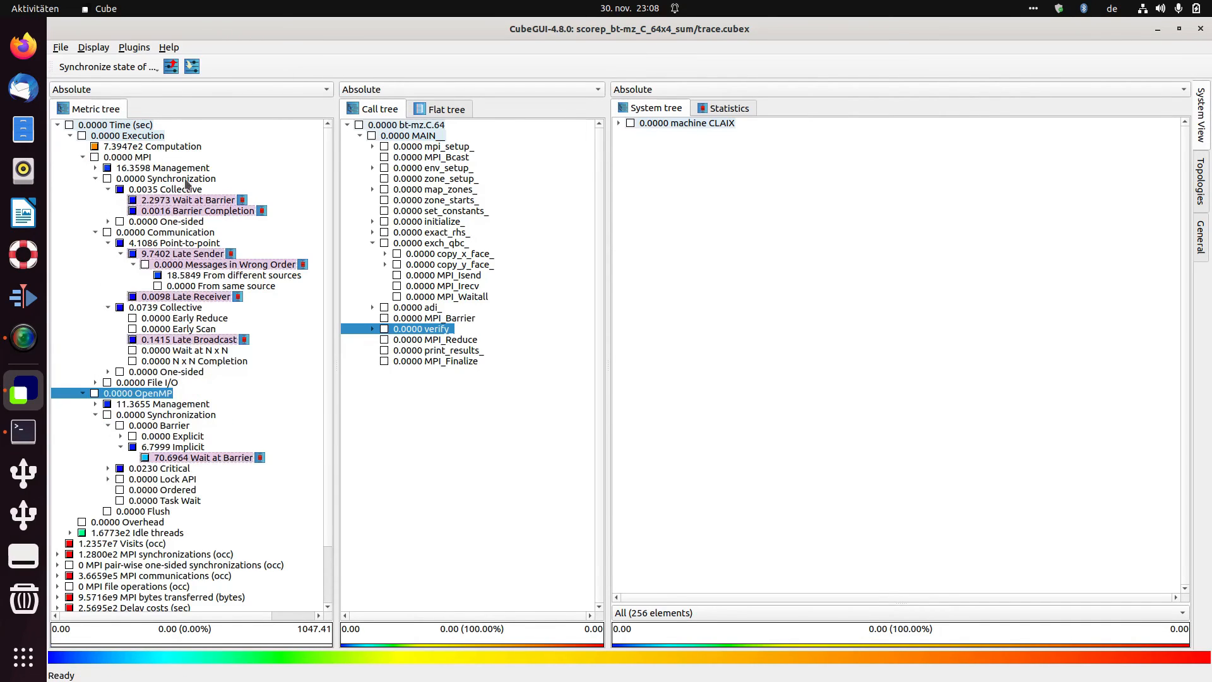
{"action": "left_click", "coordinate": [188, 201]}
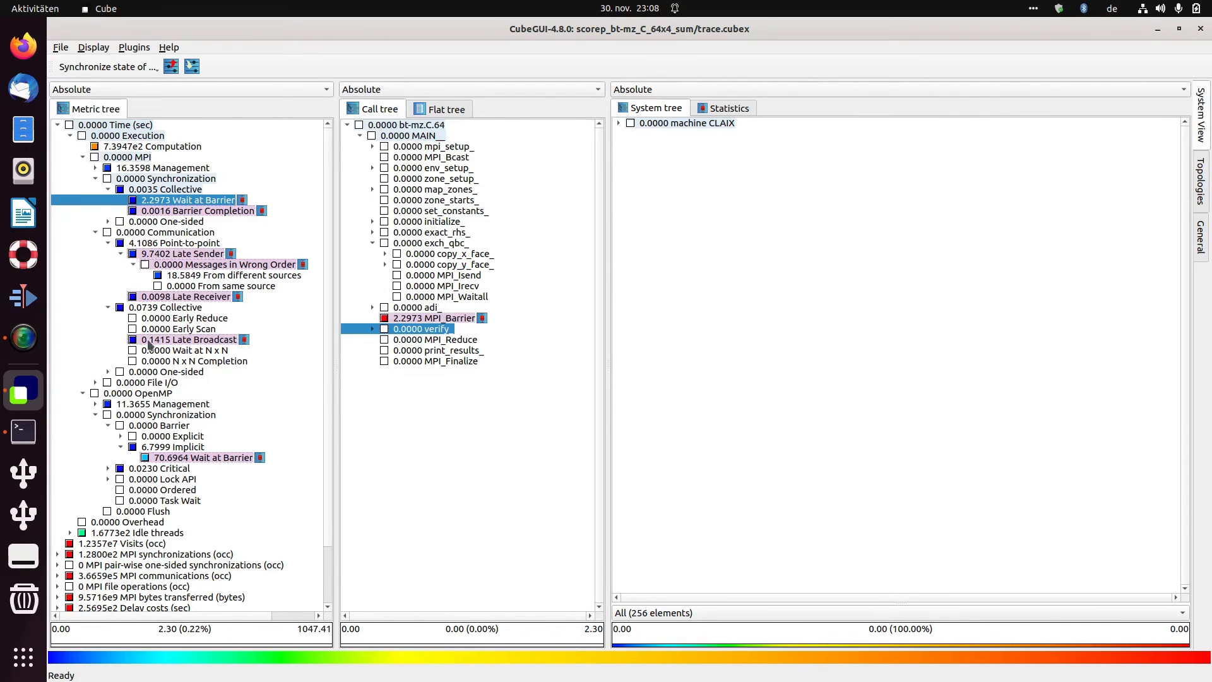
- Change the Max severe instance tree item marker's colour to light blue and apply it
{"action": "left_click", "coordinate": [101, 51]}
{"action": "mouse_move", "coordinate": [234, 176]}
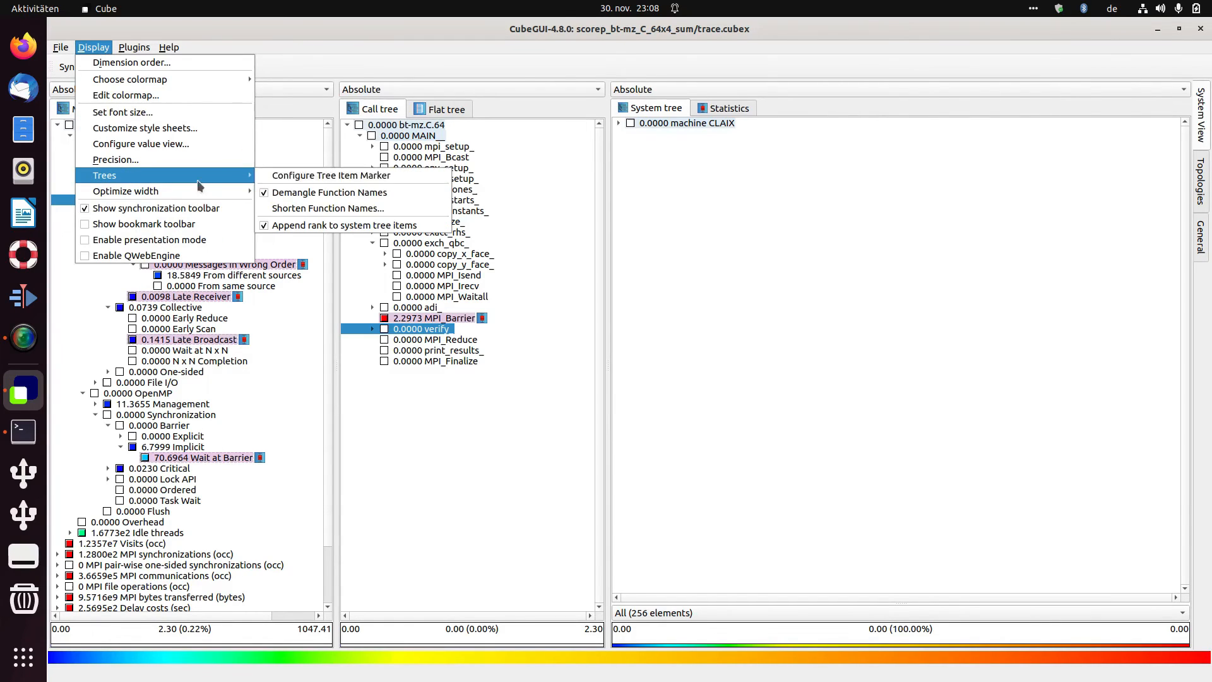
{"action": "left_click", "coordinate": [324, 177]}
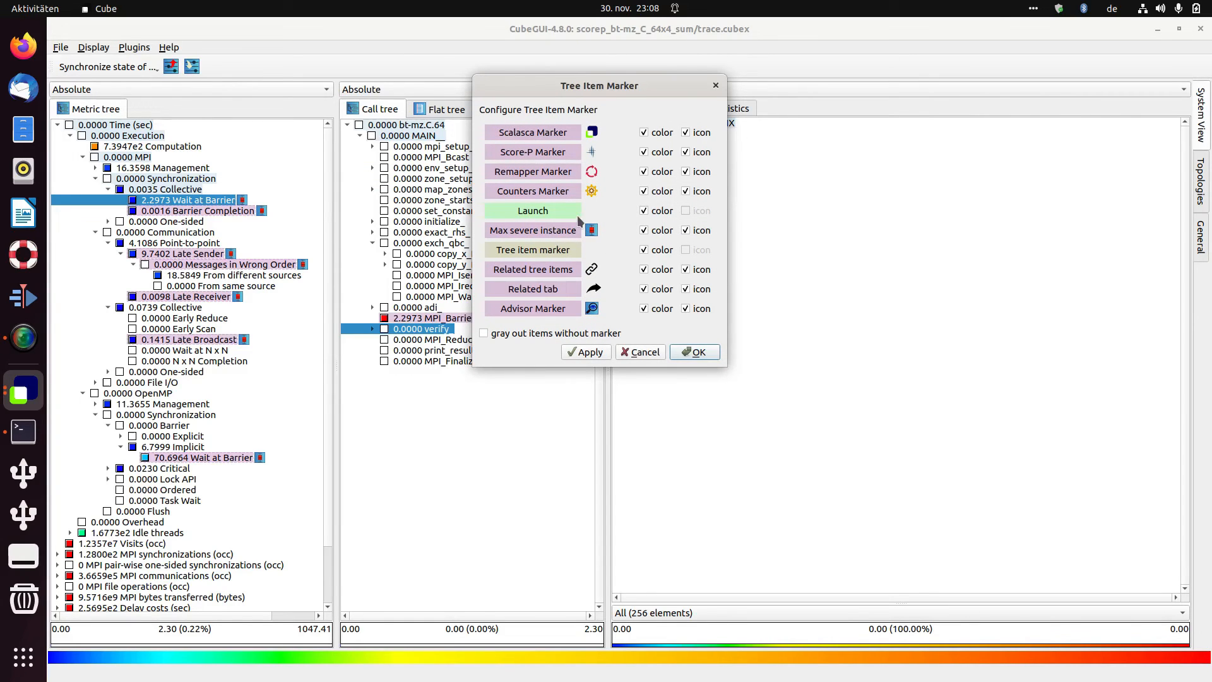
{"action": "left_click", "coordinate": [533, 230]}
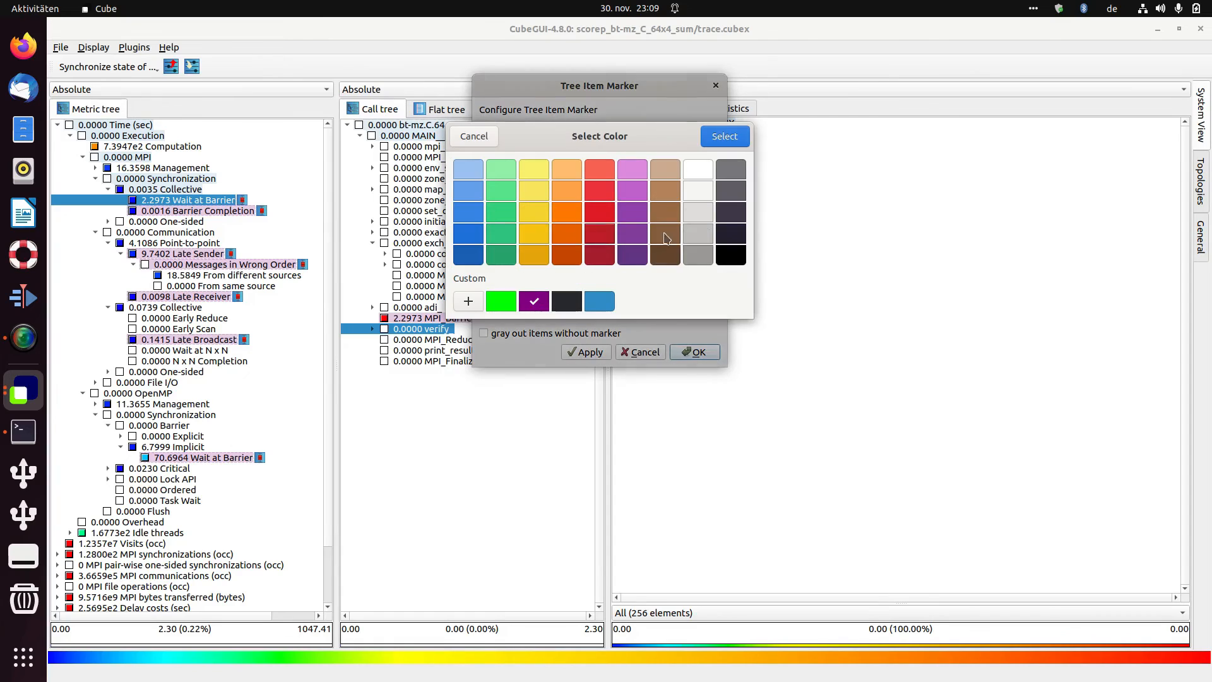
{"action": "left_click", "coordinate": [470, 193]}
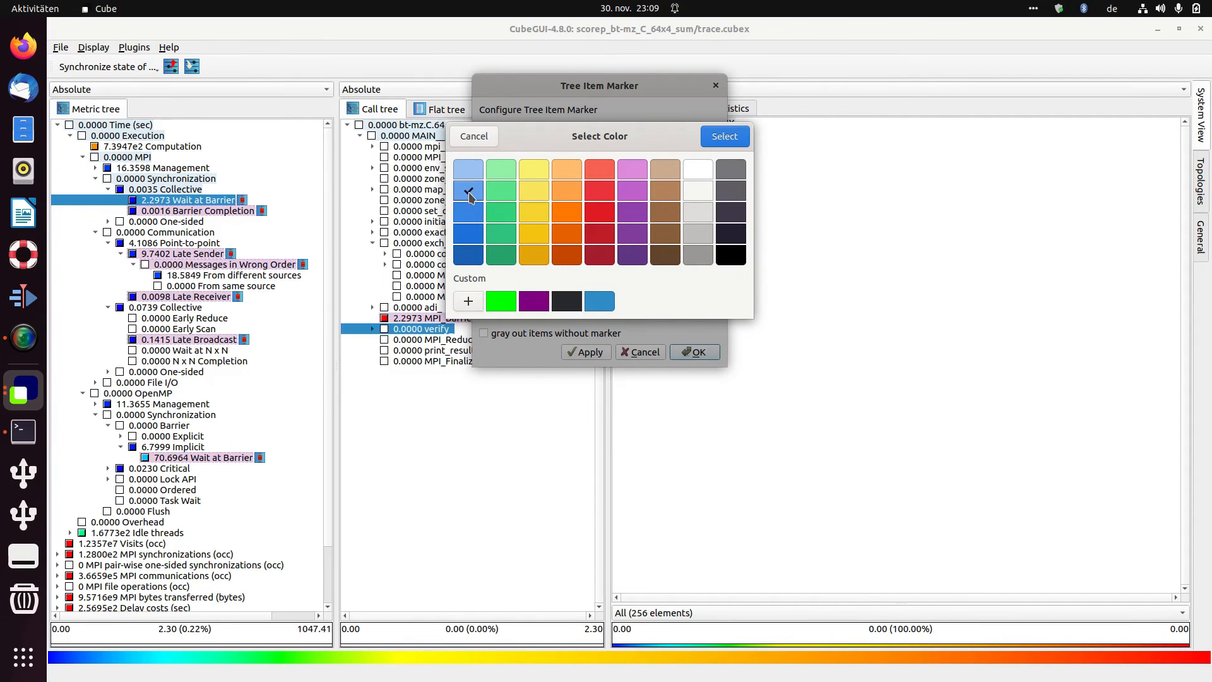
{"action": "left_click", "coordinate": [723, 137]}
{"action": "left_click", "coordinate": [575, 352]}
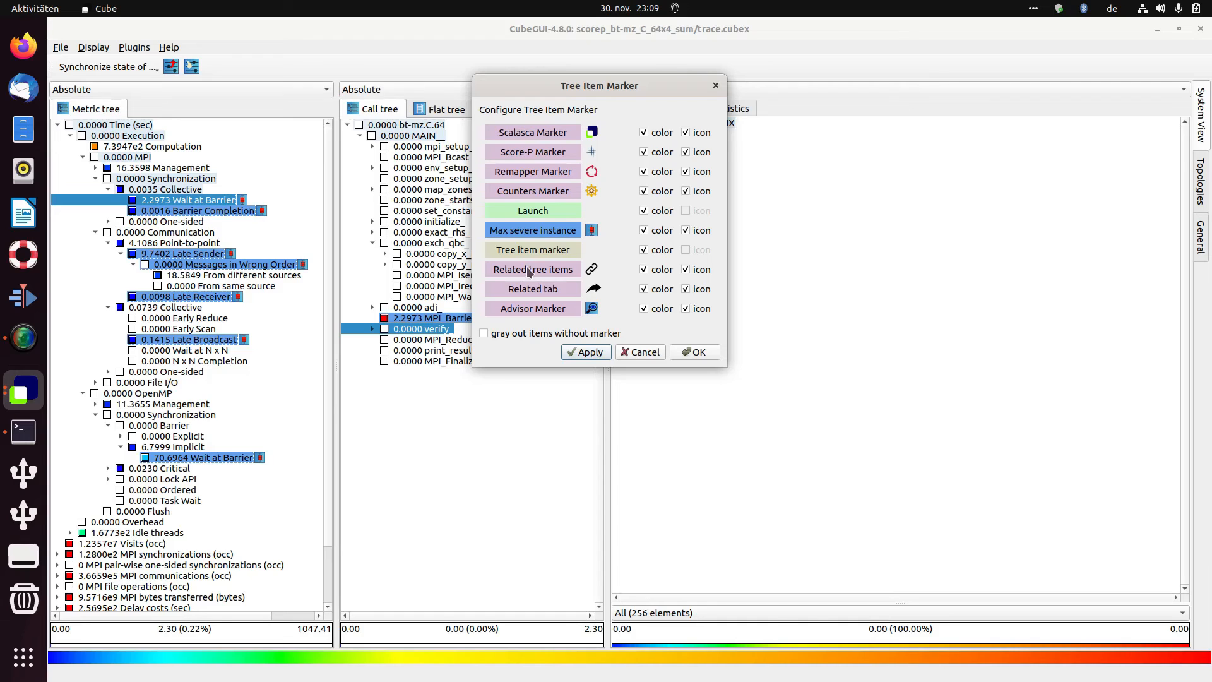
- Disable the icon and the colour of the Max severe instance marker, applying each change
{"action": "left_click", "coordinate": [703, 231]}
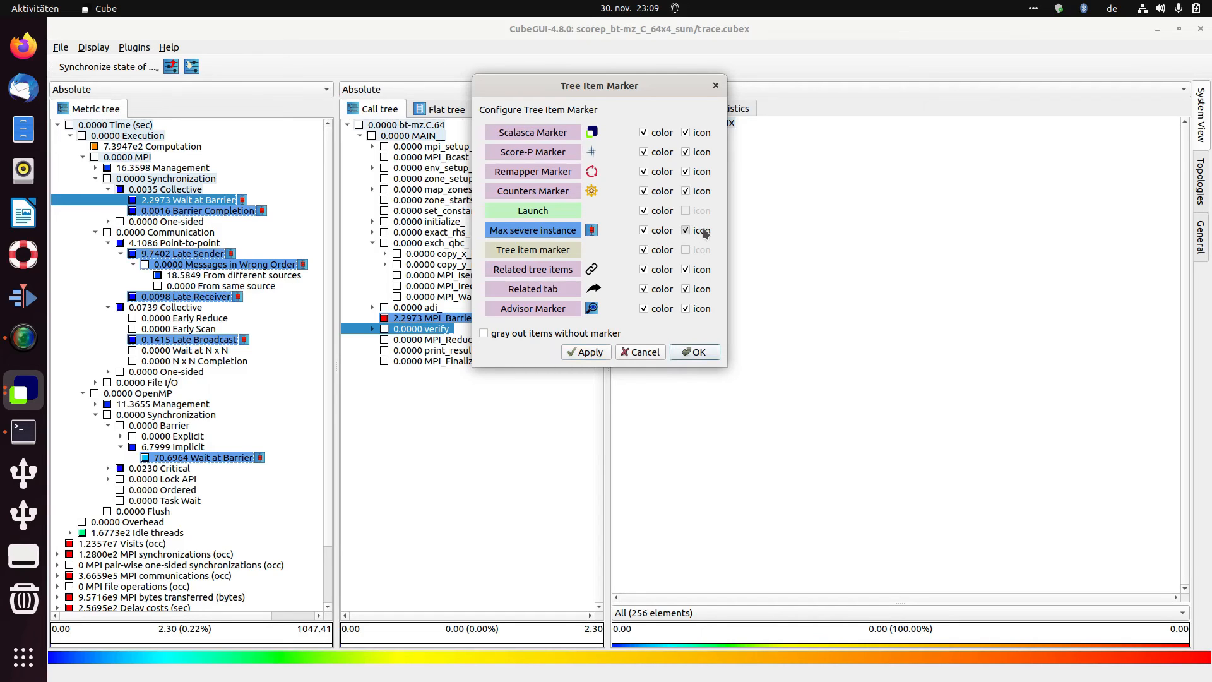
{"action": "left_click", "coordinate": [596, 352]}
{"action": "left_click", "coordinate": [660, 228]}
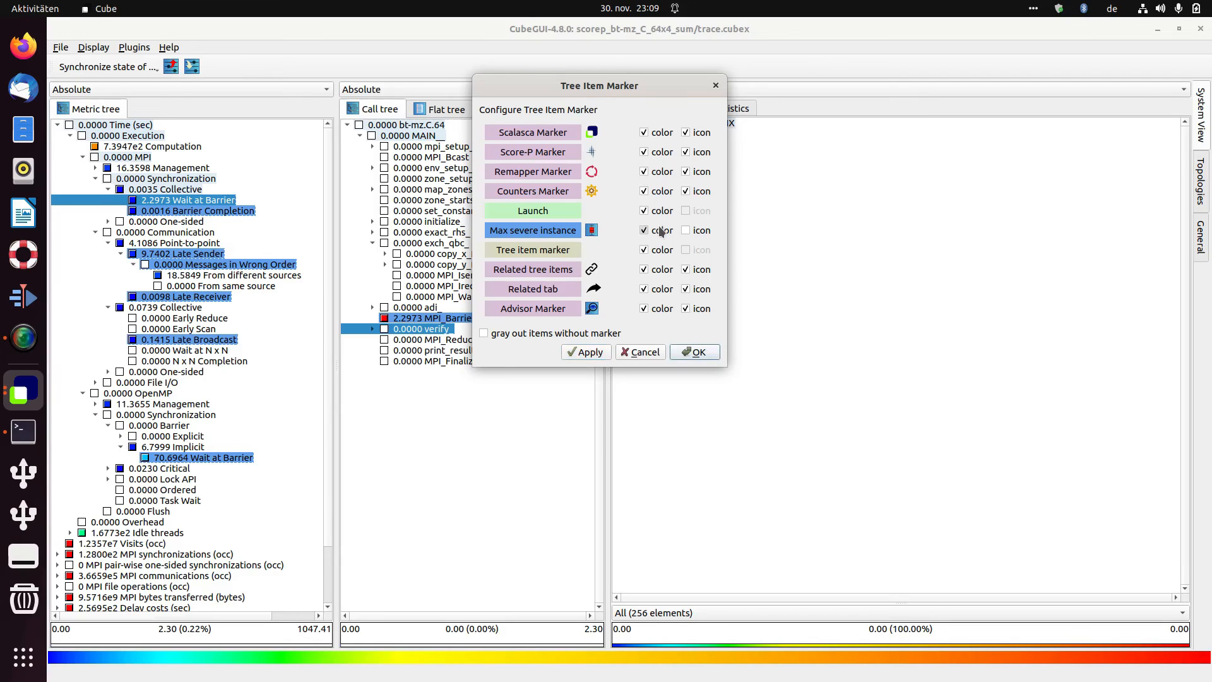
{"action": "left_click", "coordinate": [604, 351]}
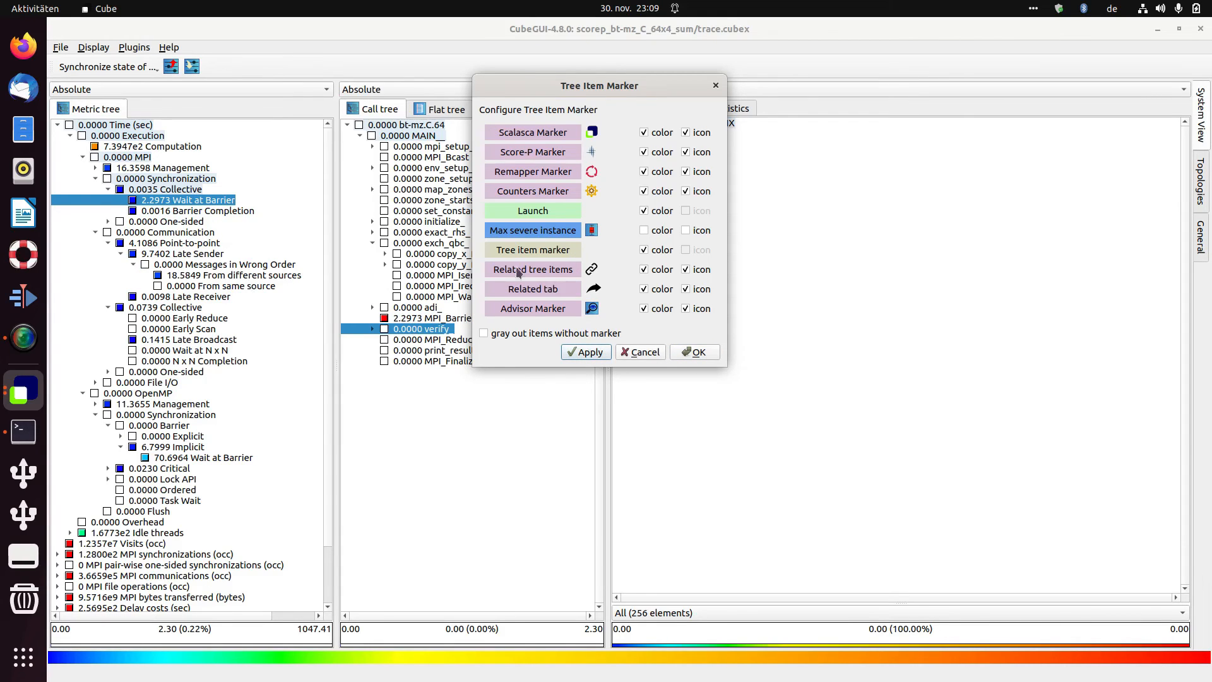
{"action": "left_click", "coordinate": [699, 235]}
{"action": "left_click", "coordinate": [700, 235]}
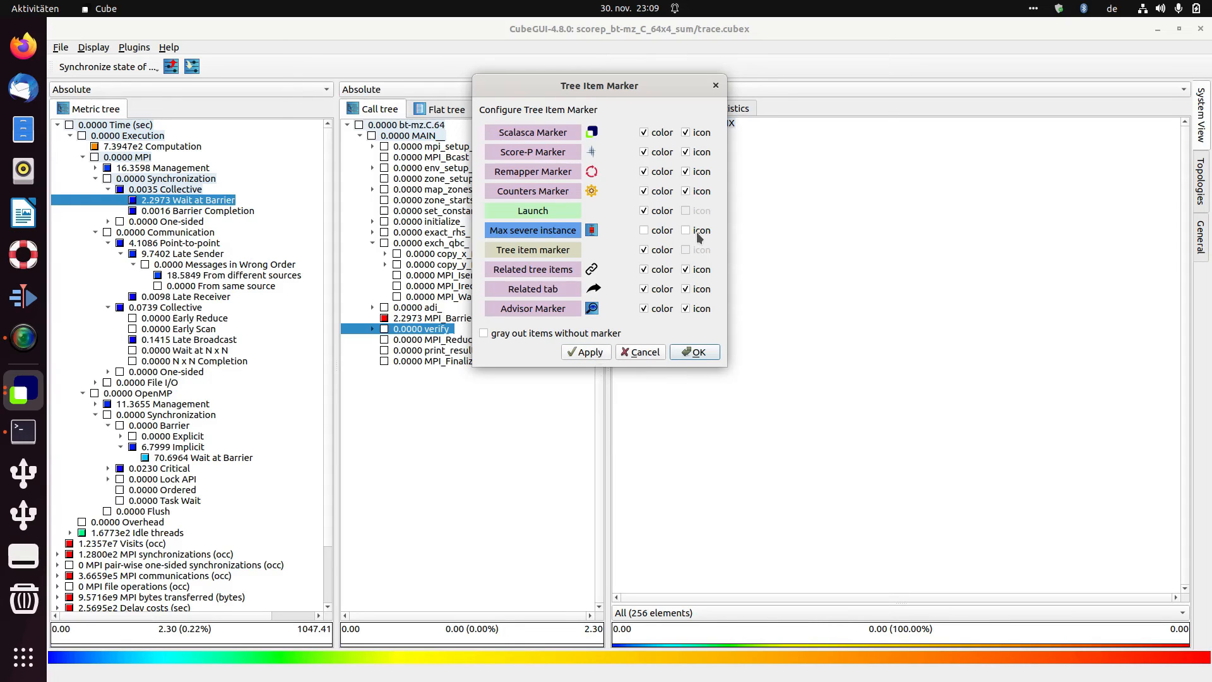
{"action": "left_click", "coordinate": [581, 354]}
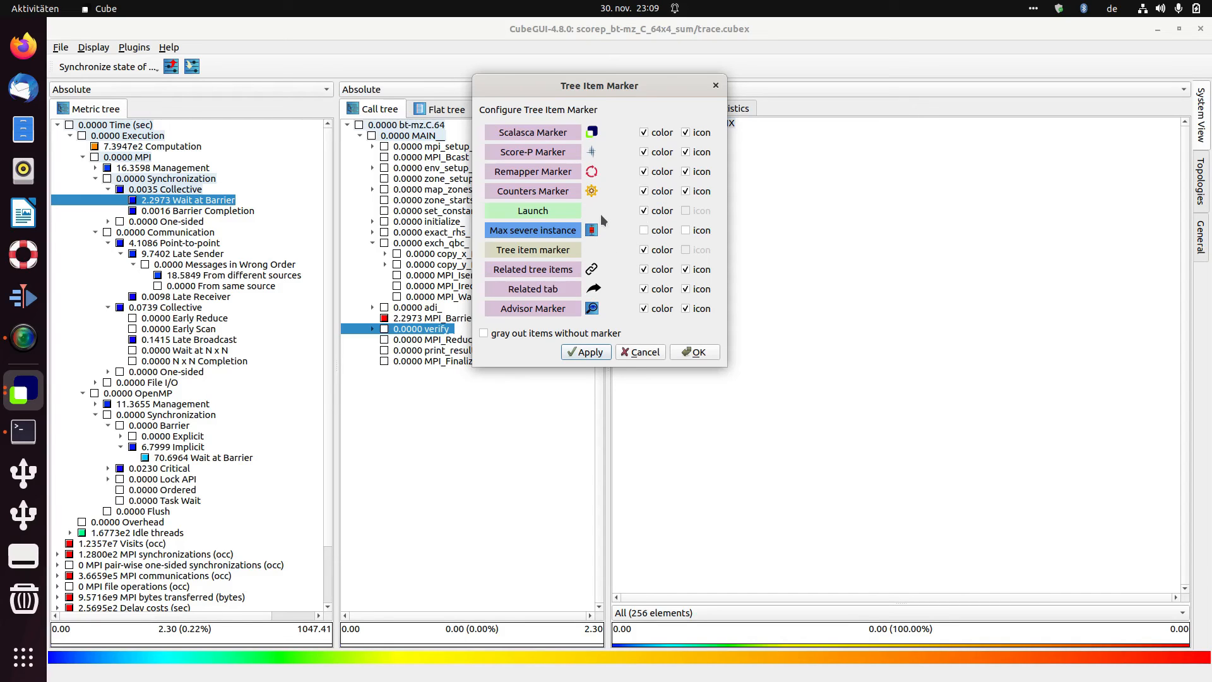
- Enable both the colour and the icon of the Max severe instance marker again and apply
{"action": "left_click", "coordinate": [644, 230]}
{"action": "left_click", "coordinate": [700, 230]}
{"action": "left_click", "coordinate": [587, 357]}
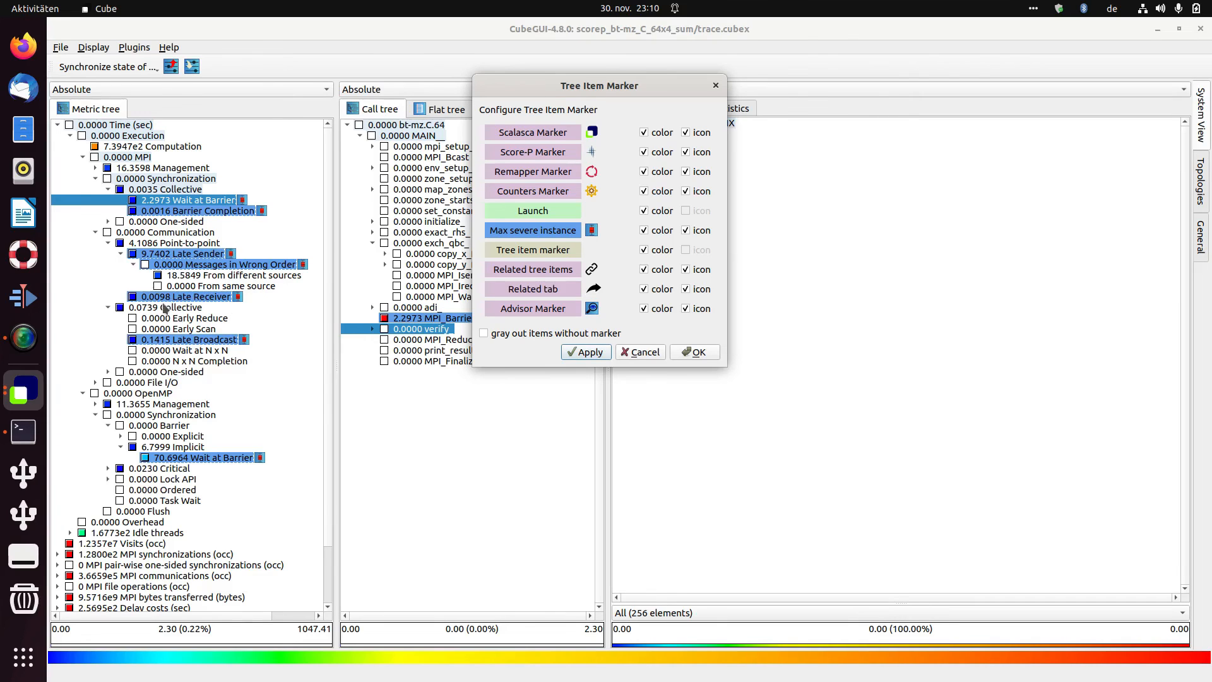
- Turn on graying out of tree items without a marker, accept the marker configuration, and select the Overhead metric
{"action": "left_click", "coordinate": [509, 335]}
{"action": "left_click", "coordinate": [695, 353]}
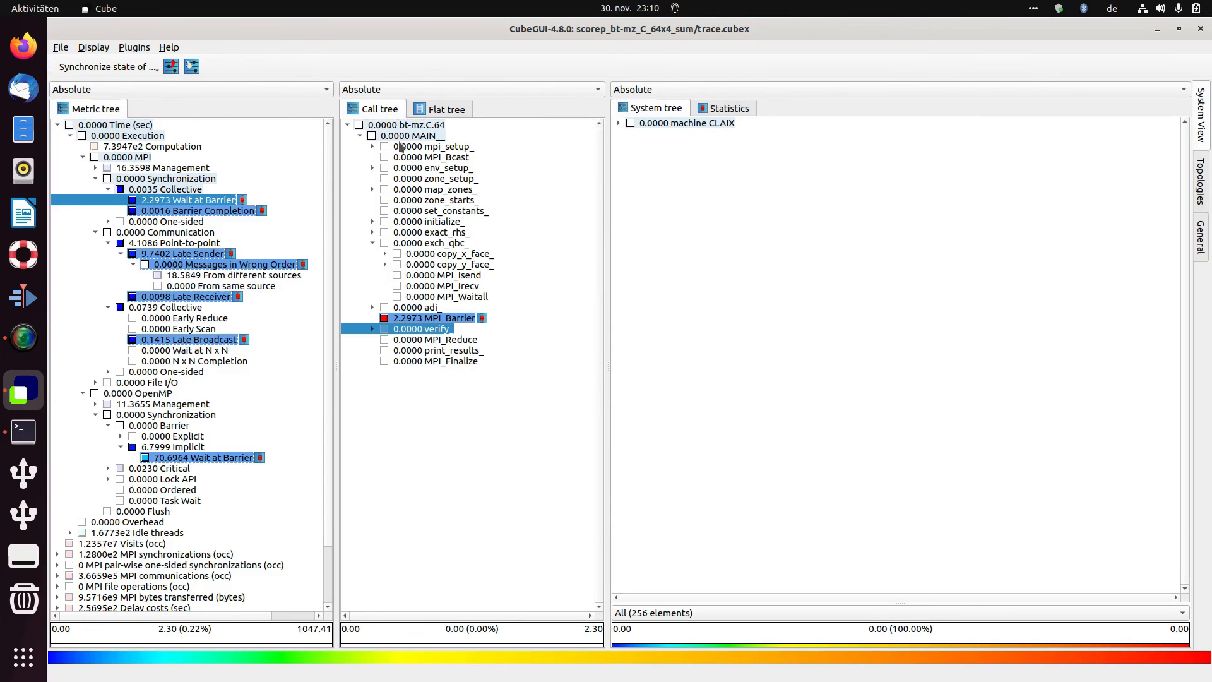
{"action": "scroll", "coordinate": [94, 571], "scroll_direction": "down", "scroll_amount": 2}
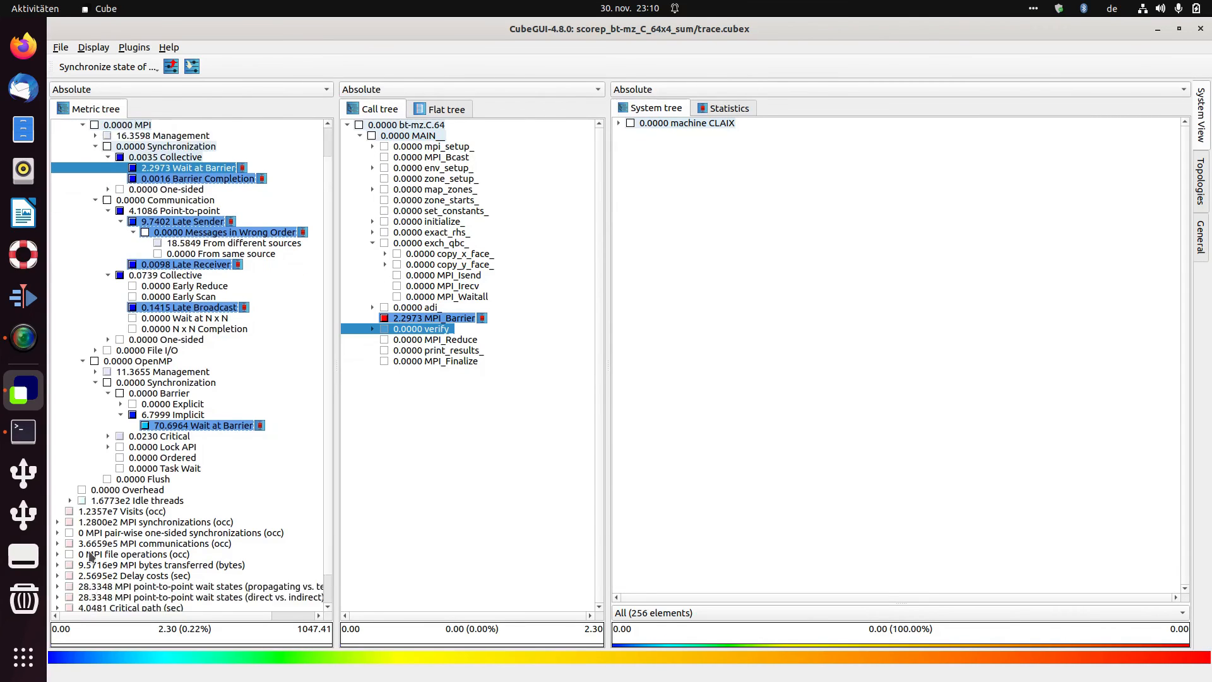
{"action": "scroll", "coordinate": [94, 549], "scroll_direction": "up", "scroll_amount": 1}
{"action": "left_click", "coordinate": [135, 492]}
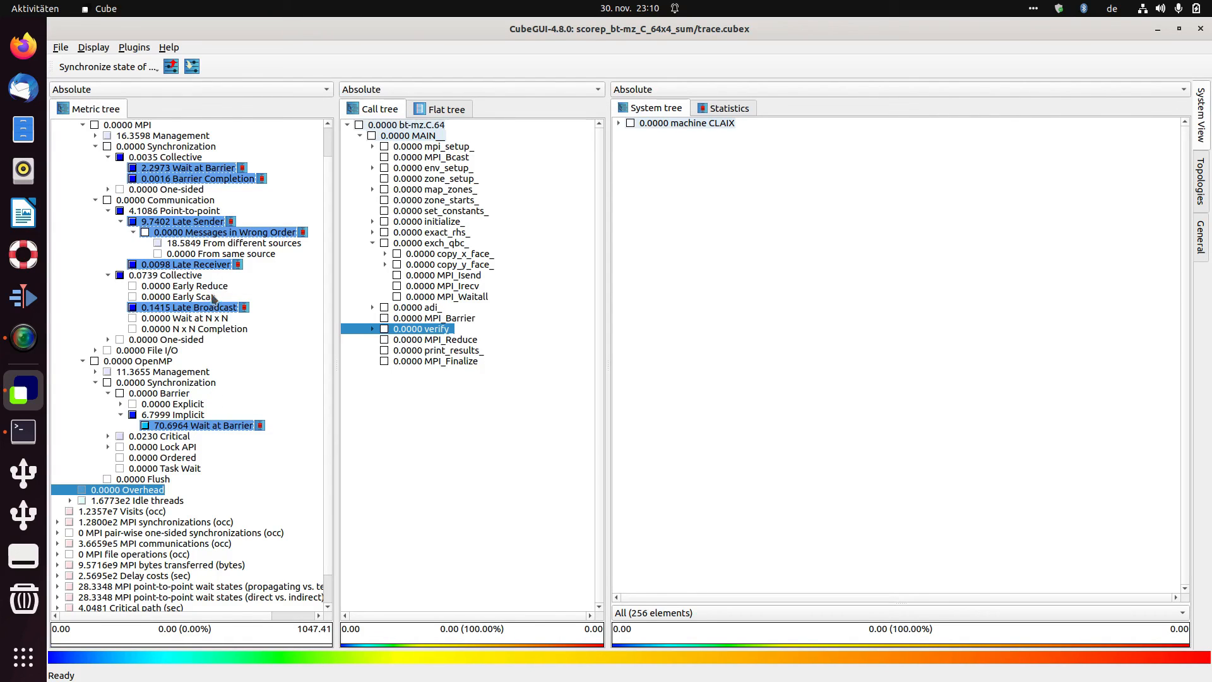
- Reopen the tree item marker configuration, turn off graying out of items without a marker, and accept the change
{"action": "left_click", "coordinate": [100, 48]}
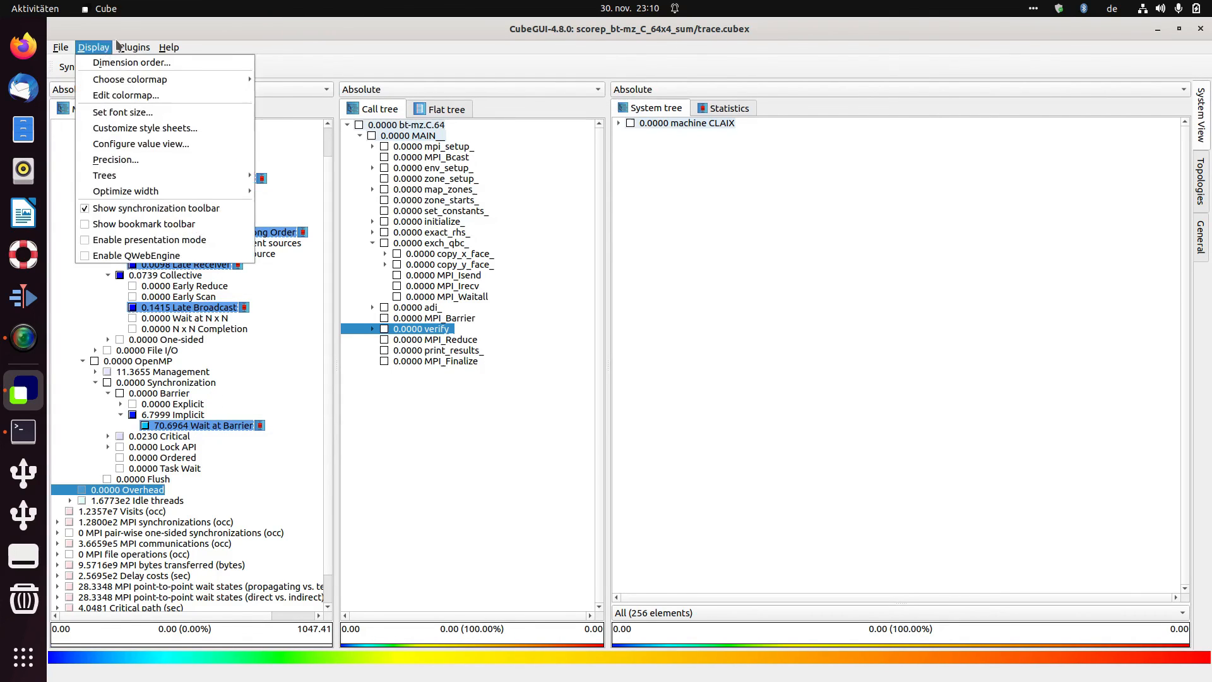
{"action": "mouse_move", "coordinate": [190, 175]}
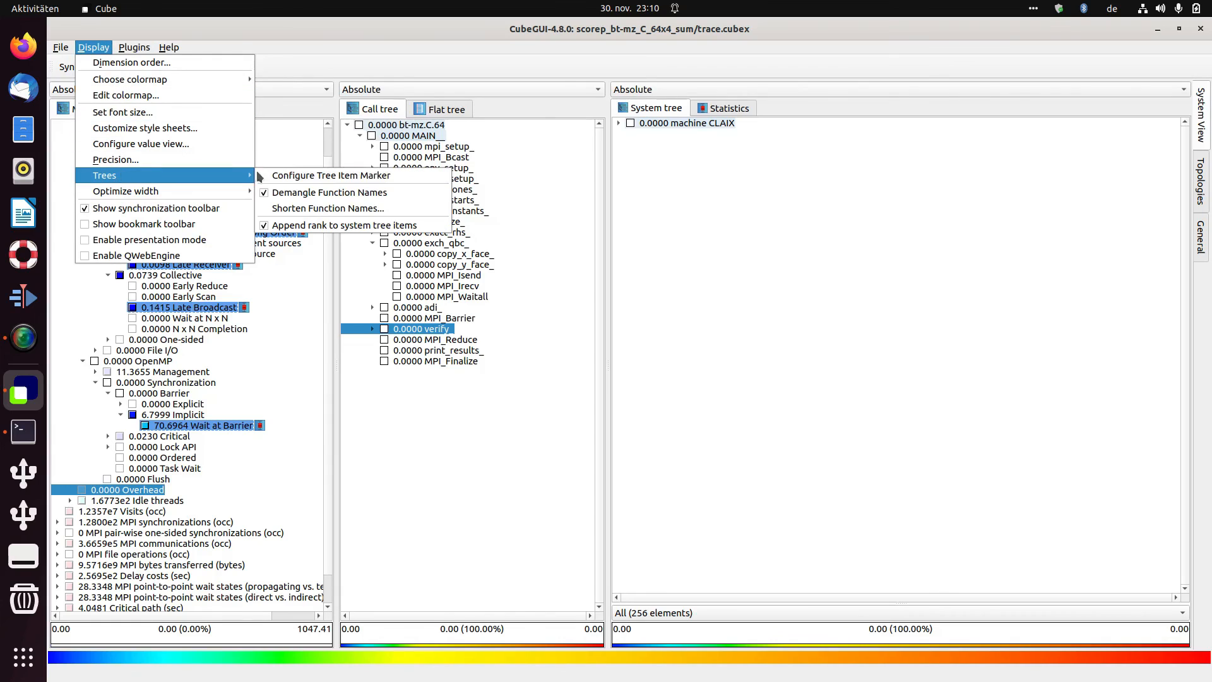
{"action": "left_click", "coordinate": [306, 176]}
{"action": "left_click", "coordinate": [521, 288]}
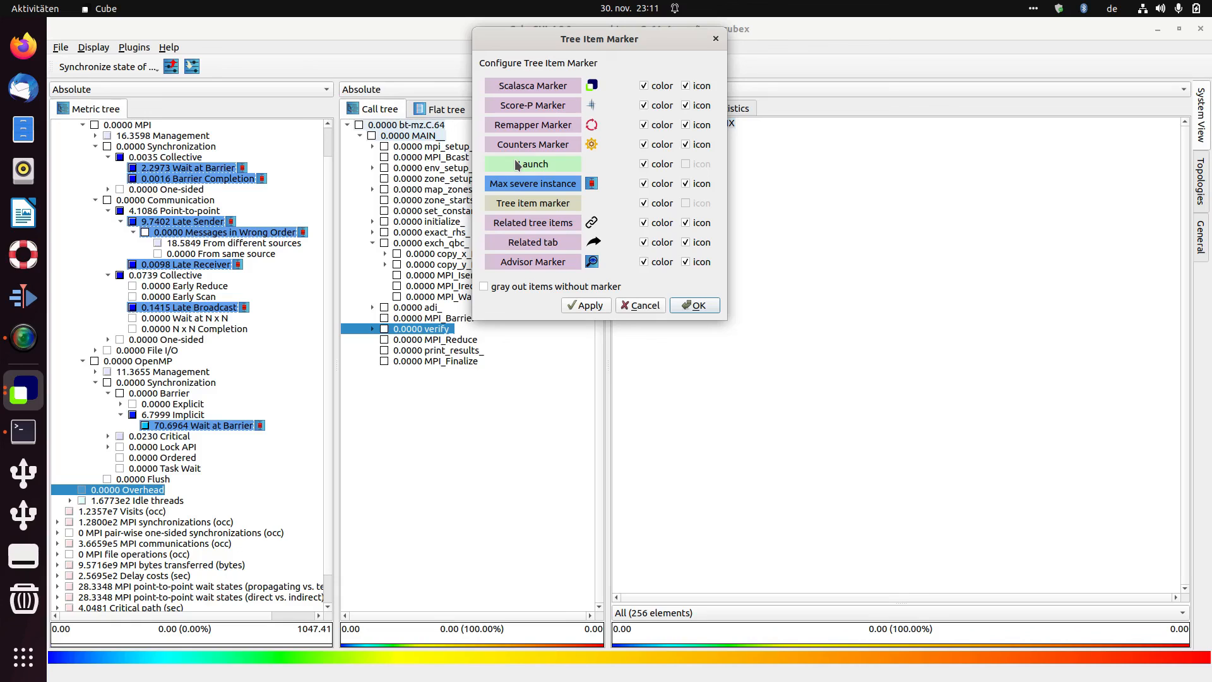
{"action": "left_click", "coordinate": [697, 306]}
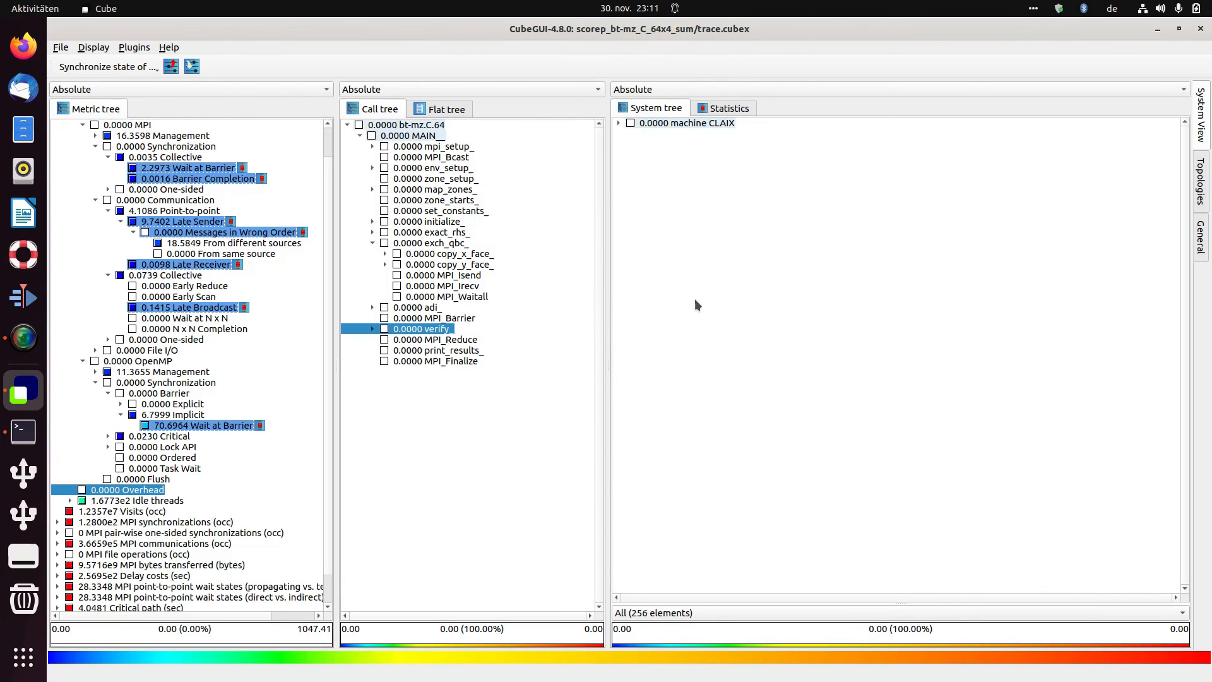